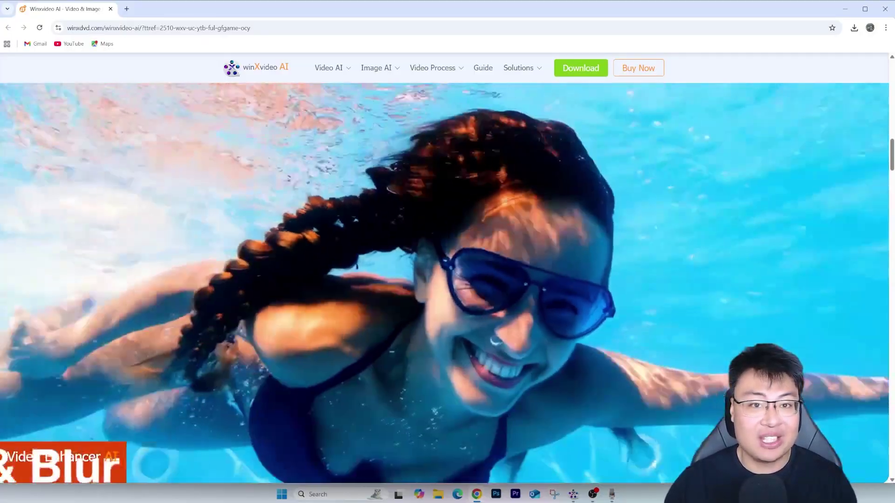
# Step: Review the Winxvideo AI page's video enhancer demos, generative AI feature lists and upscaling comparison
pyautogui.scroll(-2, 447, 280)
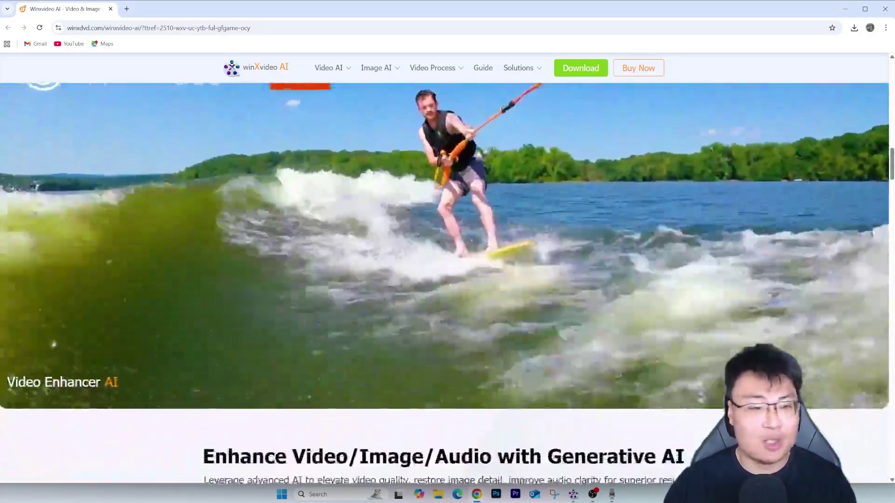
pyautogui.scroll(-3, 448, 280)
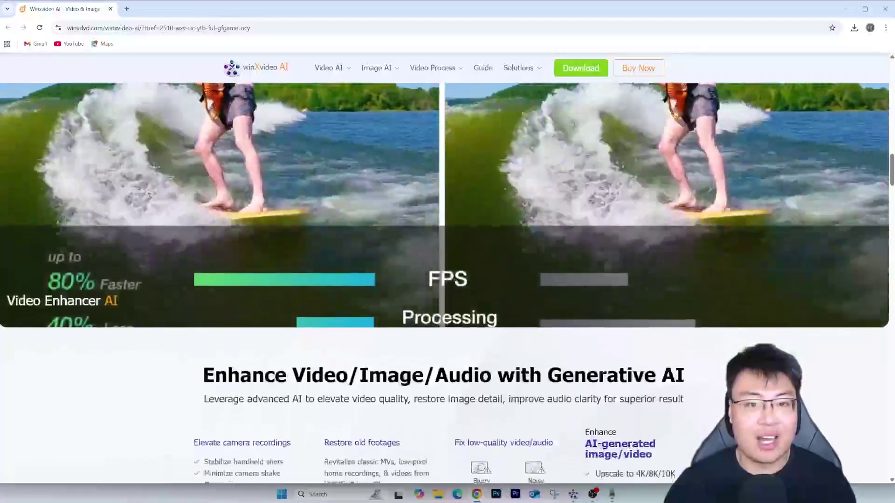
pyautogui.scroll(-3, 447, 280)
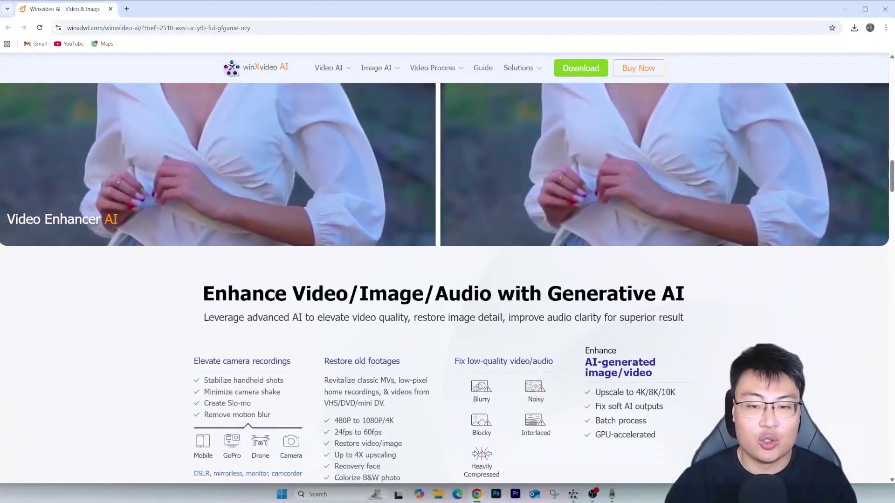
pyautogui.scroll(-3, 447, 279)
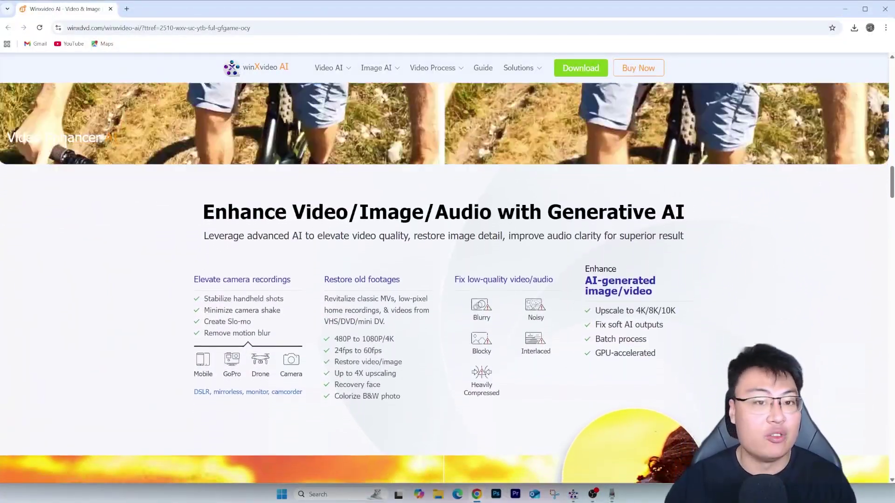
pyautogui.scroll(-3, 448, 280)
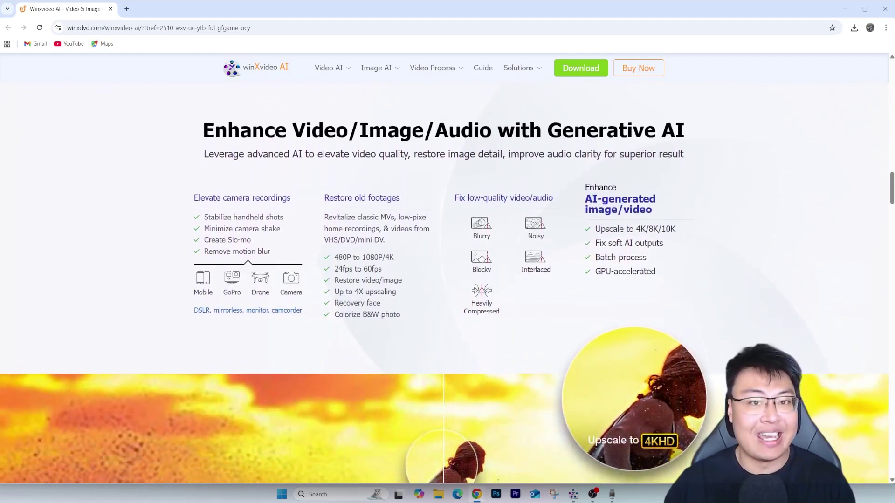
pyautogui.scroll(-3, 447, 280)
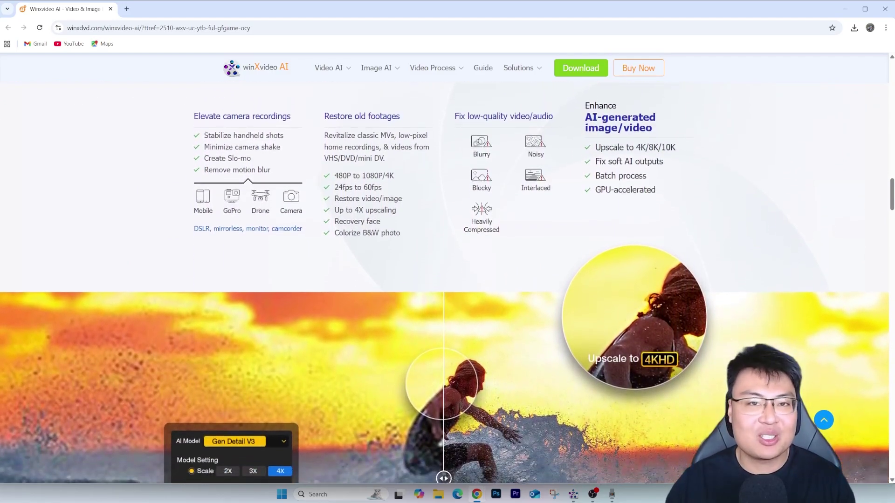
pyautogui.scroll(-3, 447, 279)
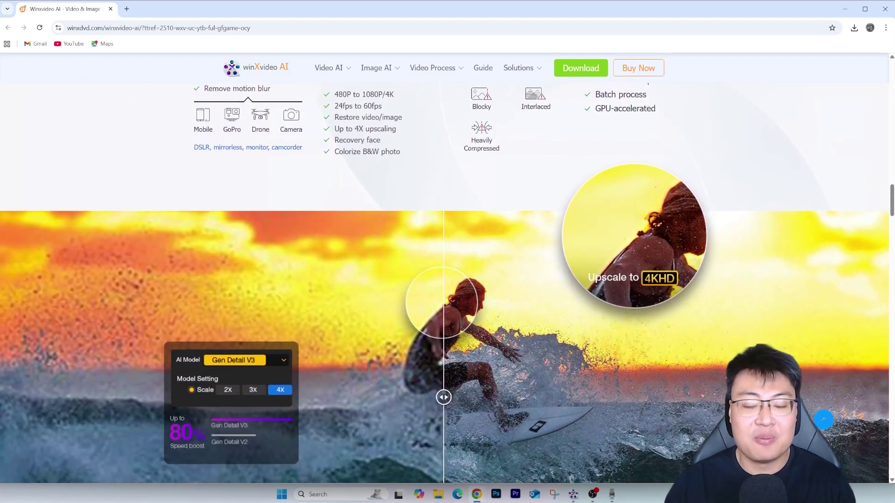
pyautogui.scroll(-3, 447, 280)
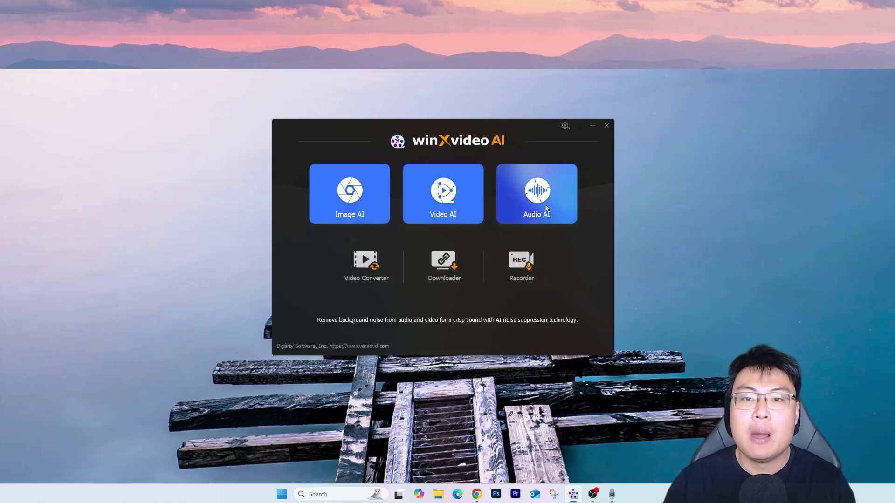
# Step: Open Video AI in the Winxvideo AI desktop program and load IMG_1537.MOV from the Demo folder's Before subfolder
pyautogui.click(444, 196)
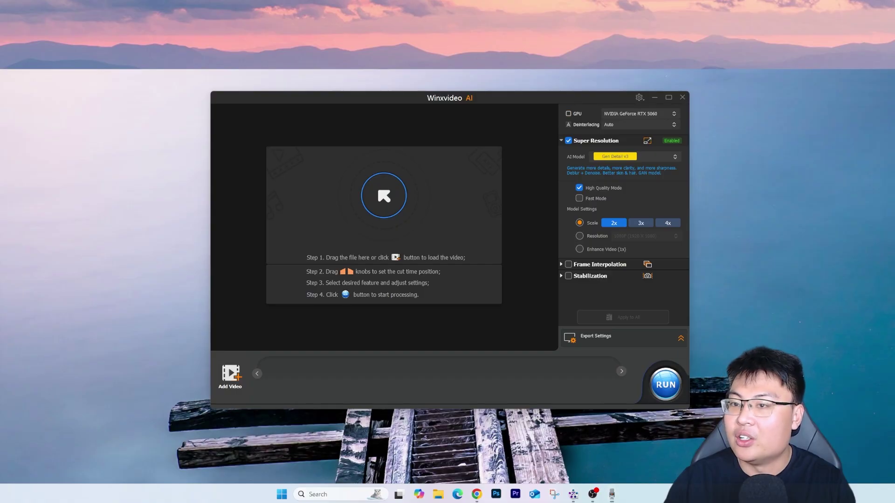
pyautogui.click(439, 494)
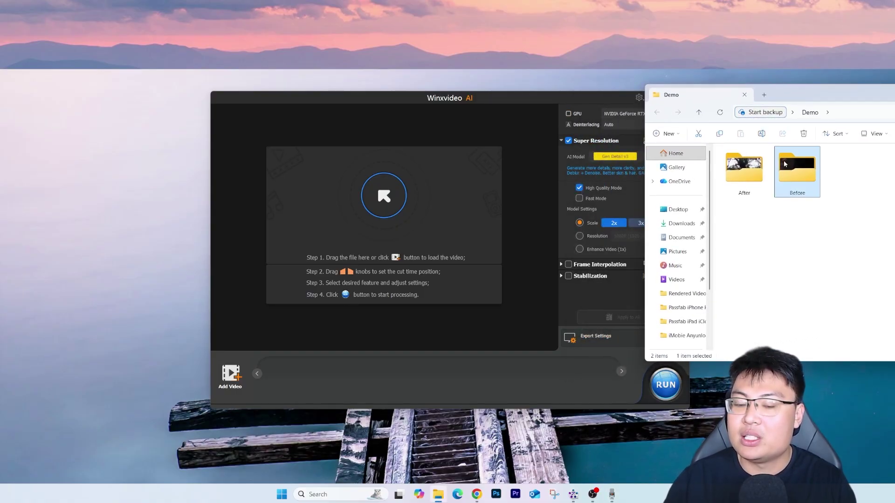
pyautogui.doubleClick(785, 175)
pyautogui.moveTo(745, 173); pyautogui.dragTo(400, 194)
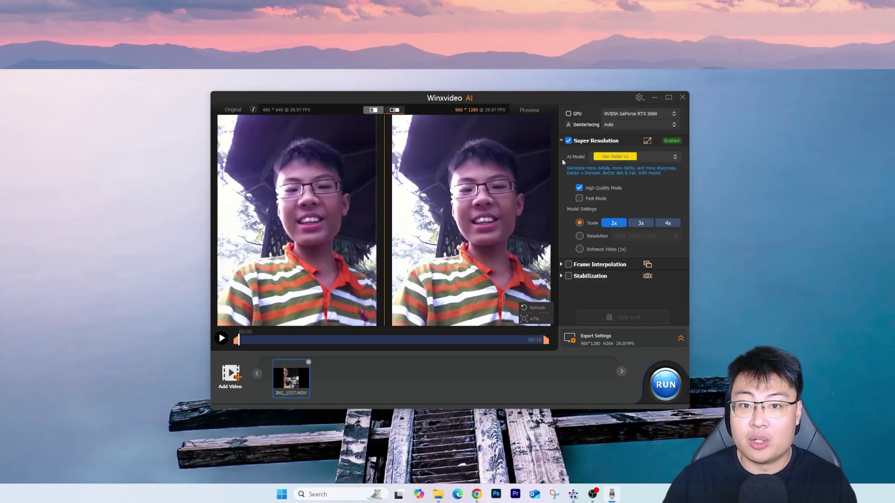
# Step: Try a different Super Resolution AI model and return to Gen Detail v3
pyautogui.click(657, 157)
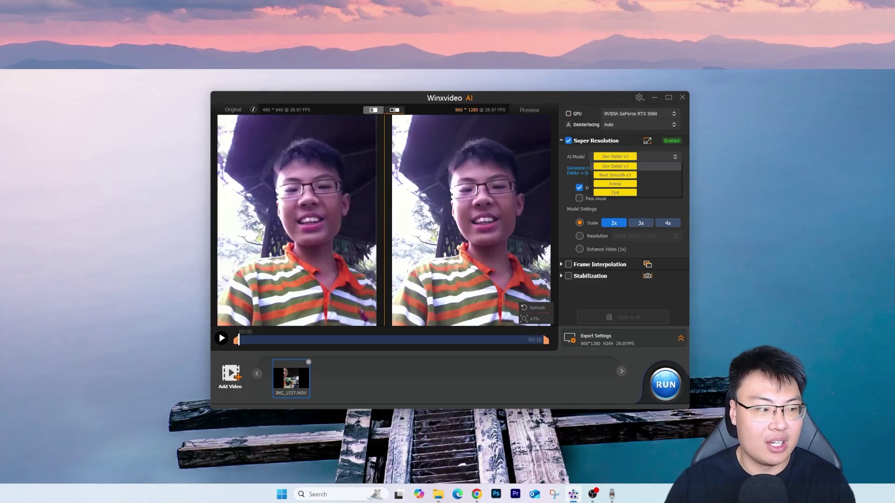
pyautogui.click(621, 184)
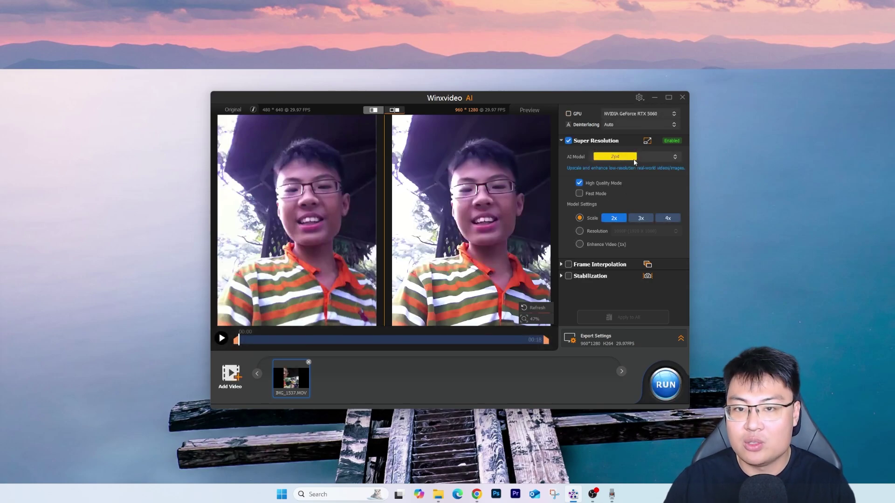
pyautogui.click(634, 161)
pyautogui.click(602, 197)
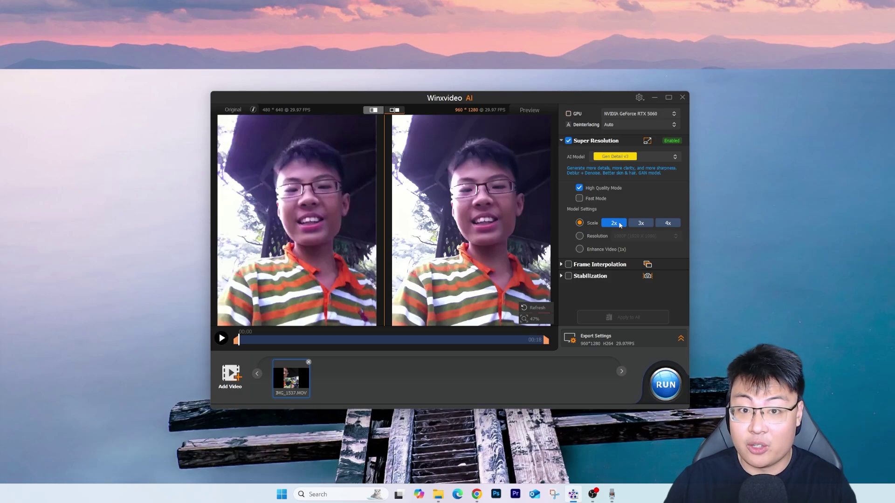
# Step: Try the 3x Super Resolution scale and set it to 4x
pyautogui.click(640, 223)
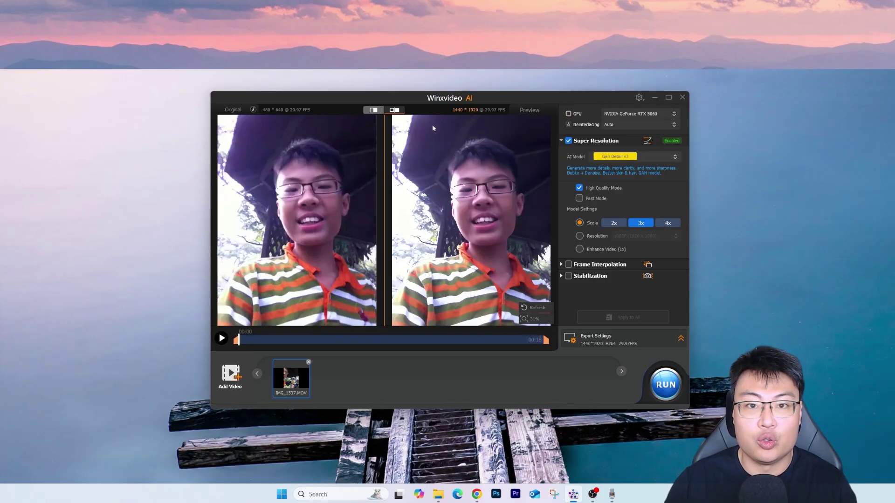
pyautogui.click(668, 224)
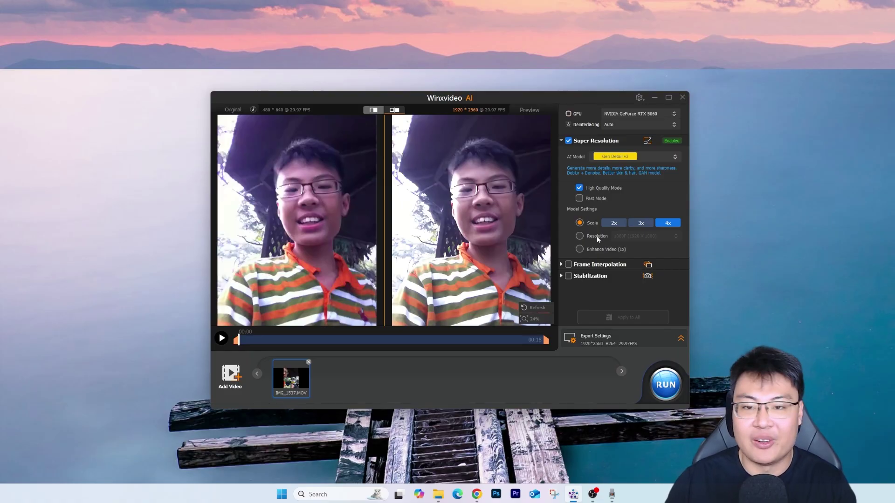
# Step: Try the Resolution and Enhance Video (1x) model settings for Super Resolution and return to Scale
pyautogui.click(580, 236)
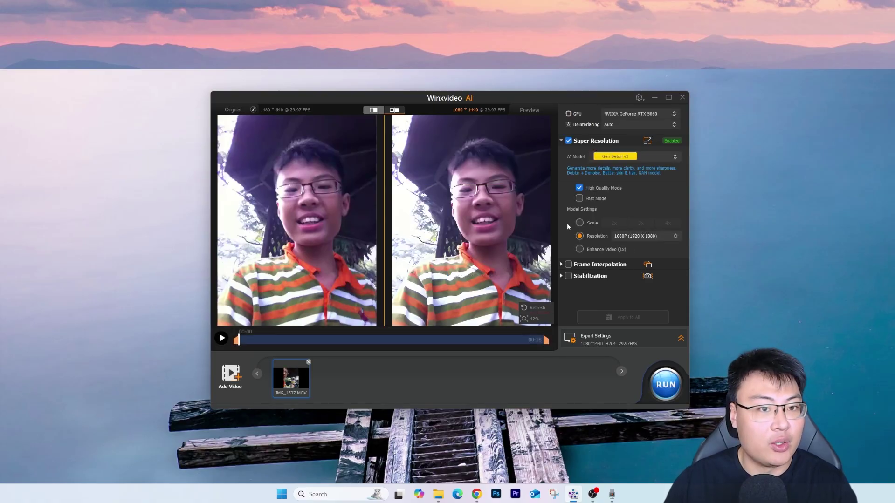
pyautogui.click(632, 238)
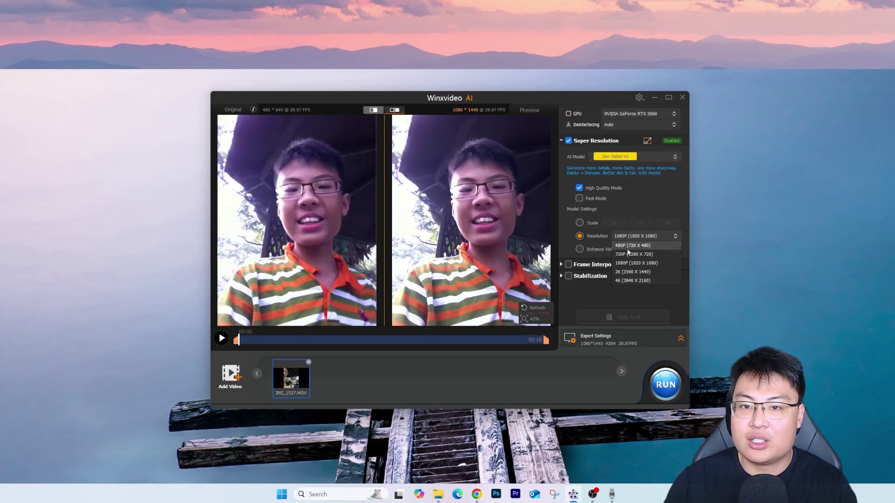
pyautogui.click(591, 250)
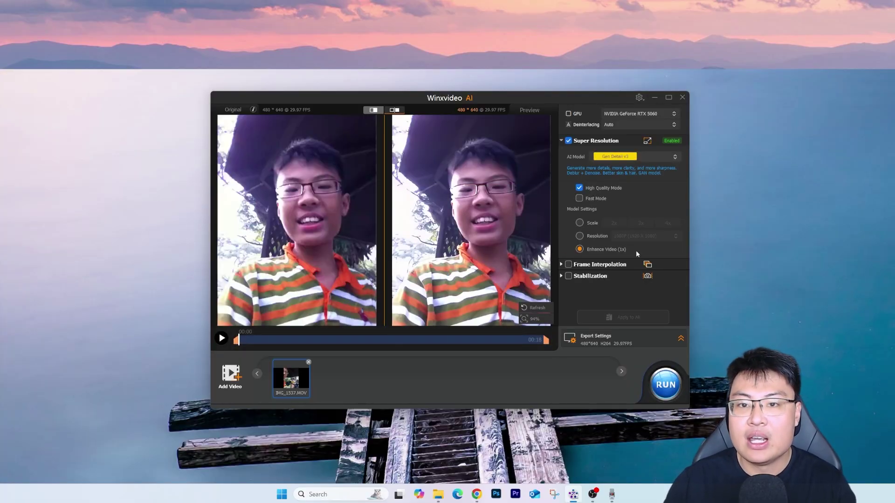
pyautogui.click(579, 222)
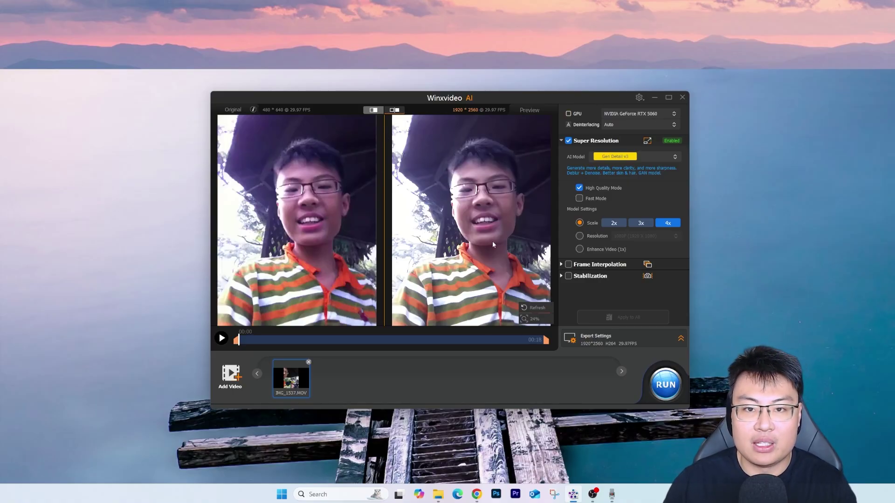
# Step: Magnify the side-by-side preview and compare the face, striped shirt and background between the original and enhanced frames
pyautogui.click(539, 319)
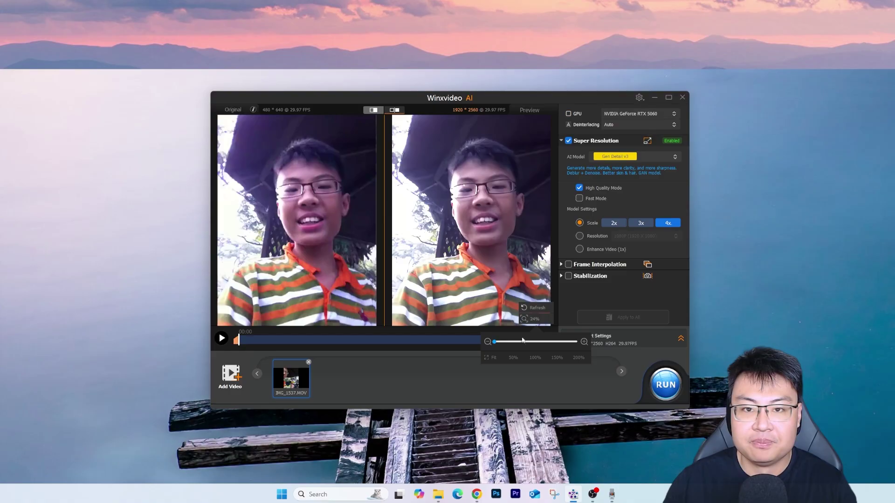
pyautogui.moveTo(494, 342); pyautogui.dragTo(504, 342)
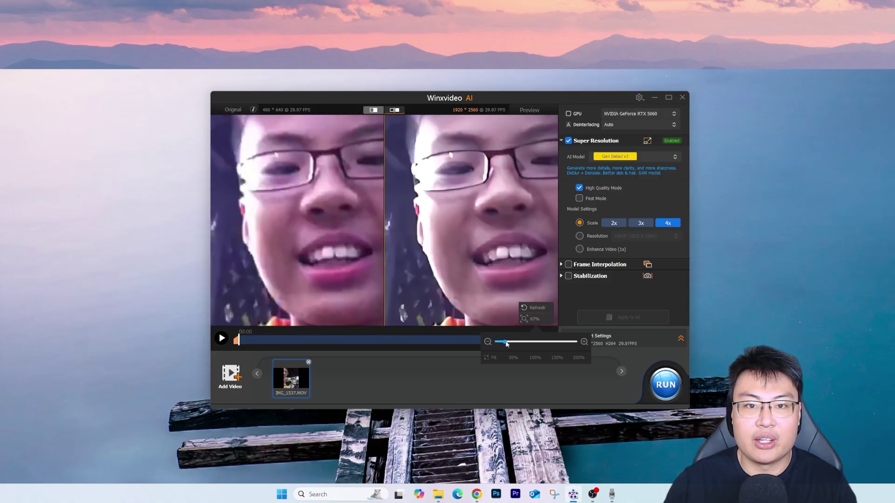
pyautogui.moveTo(449, 254); pyautogui.dragTo(507, 242)
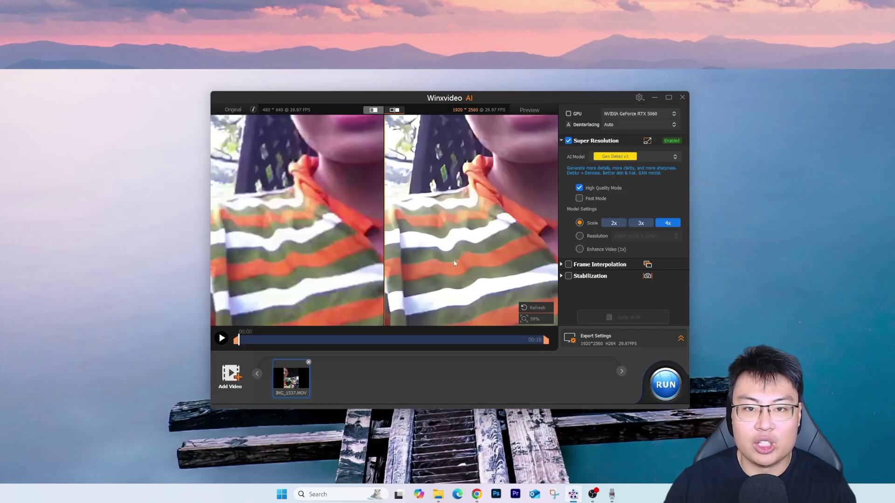
pyautogui.moveTo(500, 276); pyautogui.dragTo(385, 335)
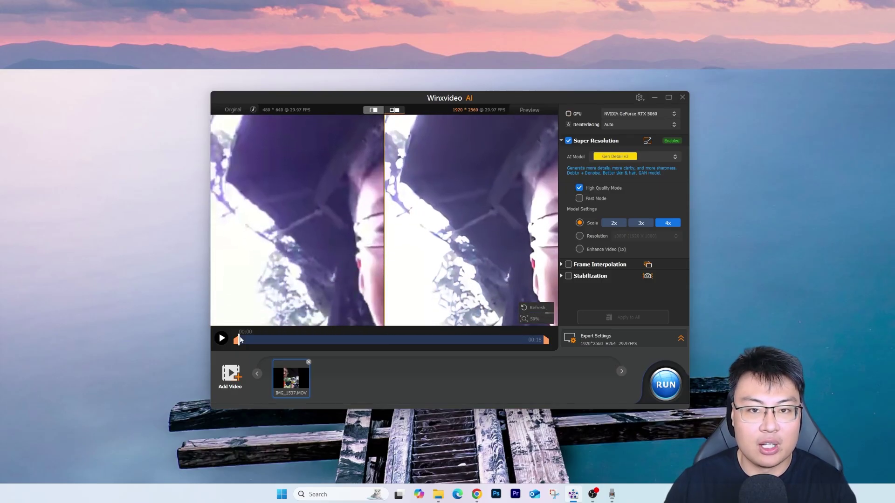
# Step: Go to a frame near the middle of the clip and compare the toy truck's lettering and suspension in the magnified preview
pyautogui.moveTo(240, 341); pyautogui.dragTo(387, 338)
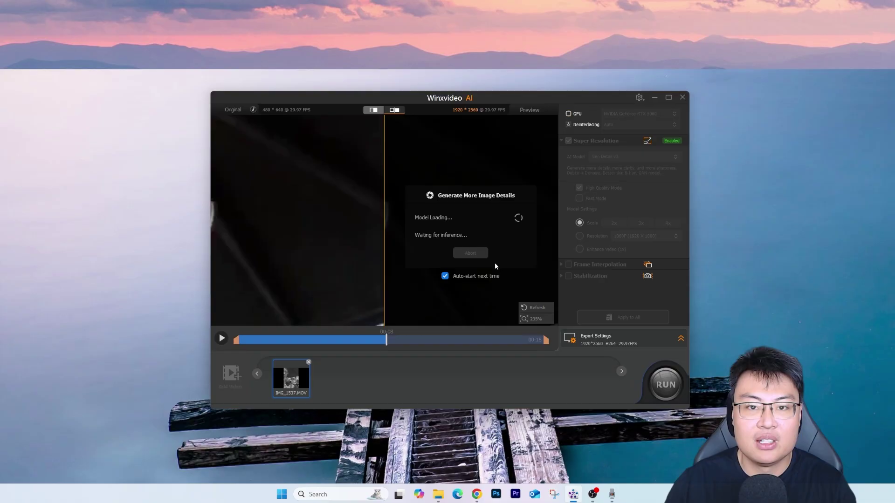
pyautogui.click(534, 320)
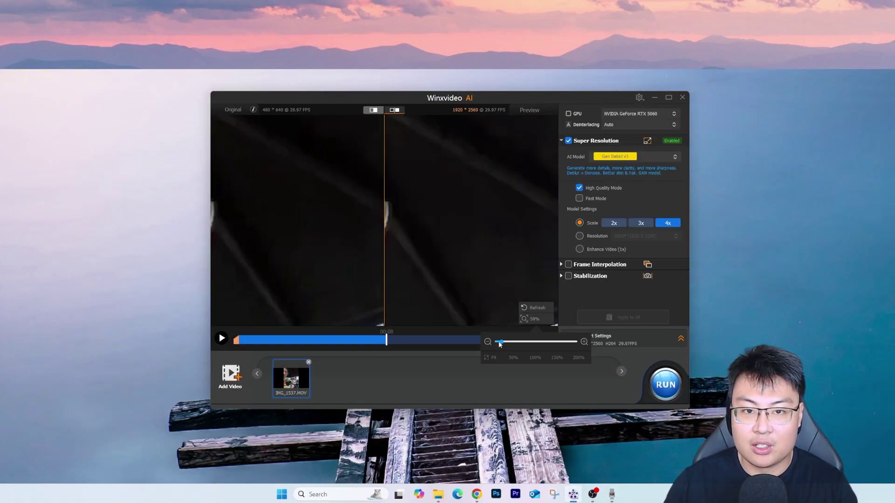
pyautogui.moveTo(499, 344); pyautogui.dragTo(520, 344)
pyautogui.moveTo(466, 299); pyautogui.dragTo(489, 239)
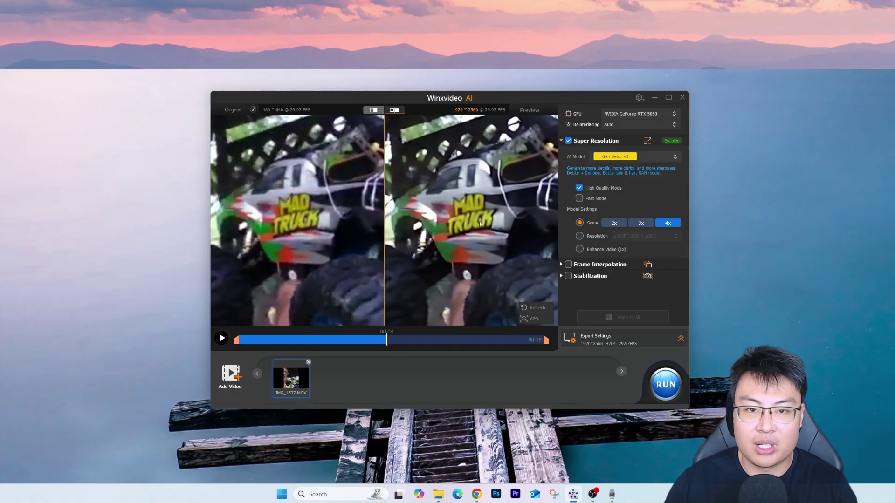
pyautogui.moveTo(482, 247); pyautogui.dragTo(462, 224)
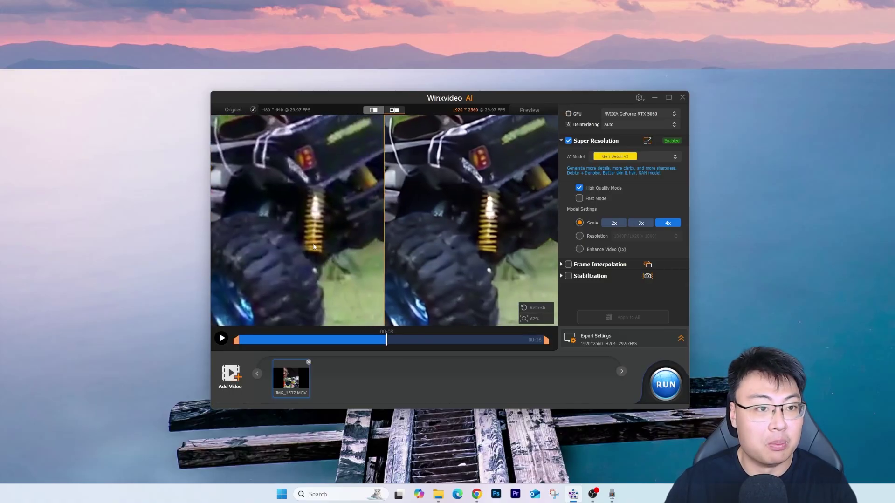
# Step: Inspect the truck's finer details at a higher preview magnification and return to the full-frame comparison
pyautogui.click(526, 319)
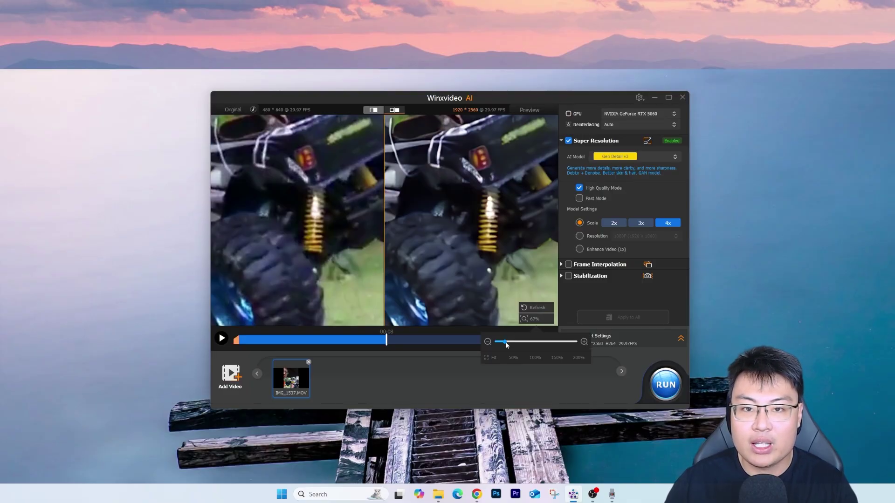
pyautogui.moveTo(506, 342); pyautogui.dragTo(540, 342)
pyautogui.moveTo(505, 258); pyautogui.dragTo(473, 247)
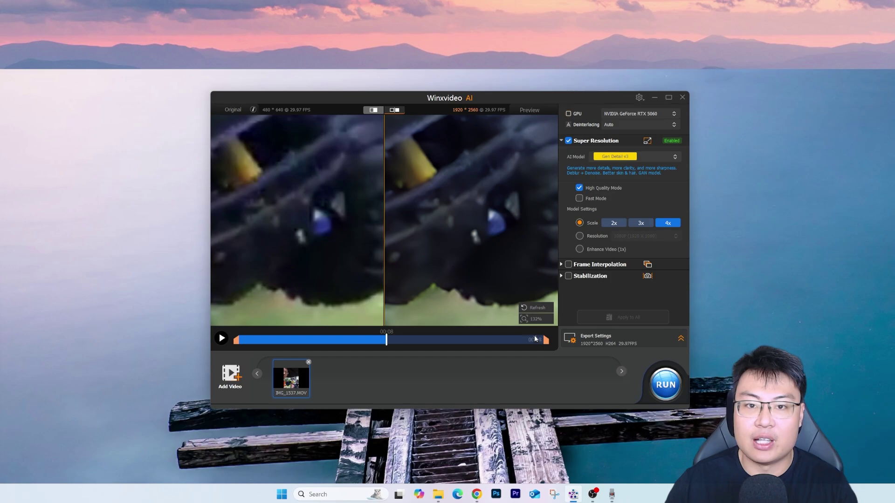
pyautogui.click(526, 319)
pyautogui.moveTo(519, 344); pyautogui.dragTo(489, 344)
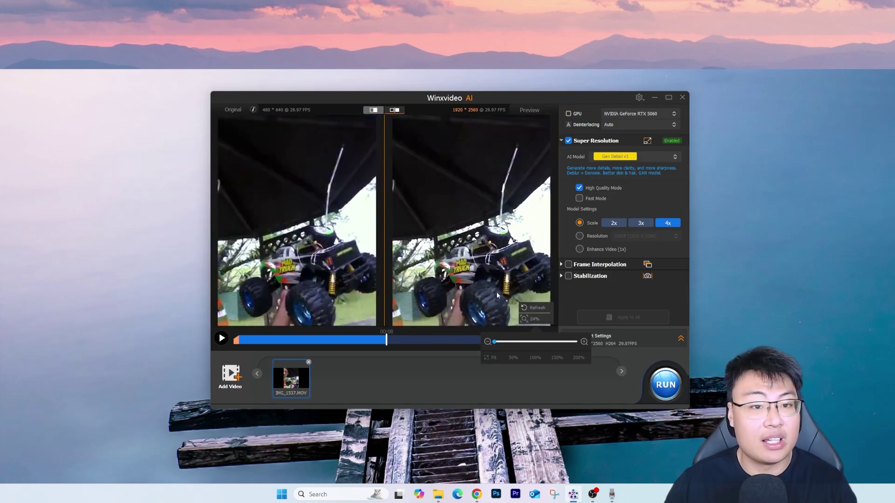
# Step: Expand the Frame Interpolation and Stabilization sections and examine their available options
pyautogui.click(563, 265)
pyautogui.scroll(-1, 618, 288)
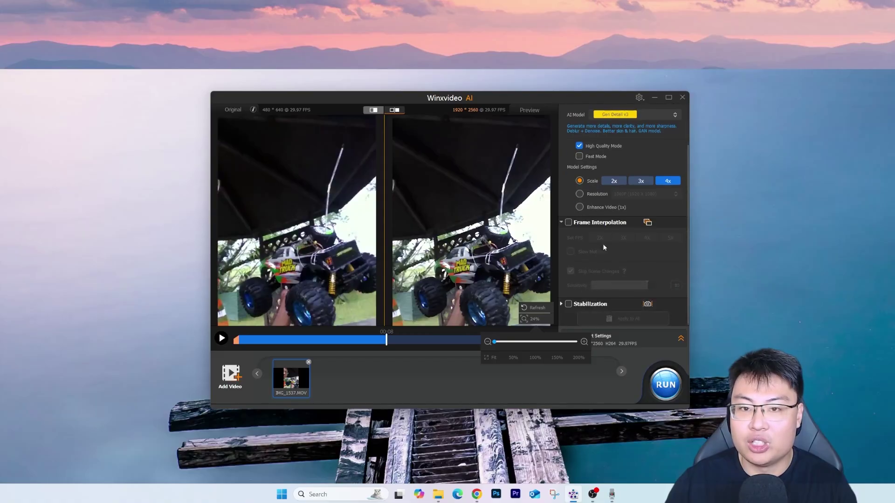
pyautogui.click(564, 304)
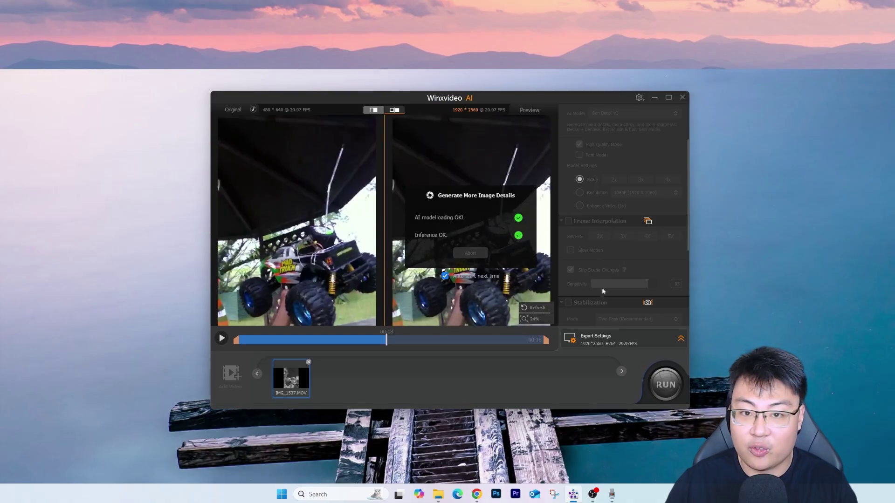
pyautogui.scroll(-2, 621, 284)
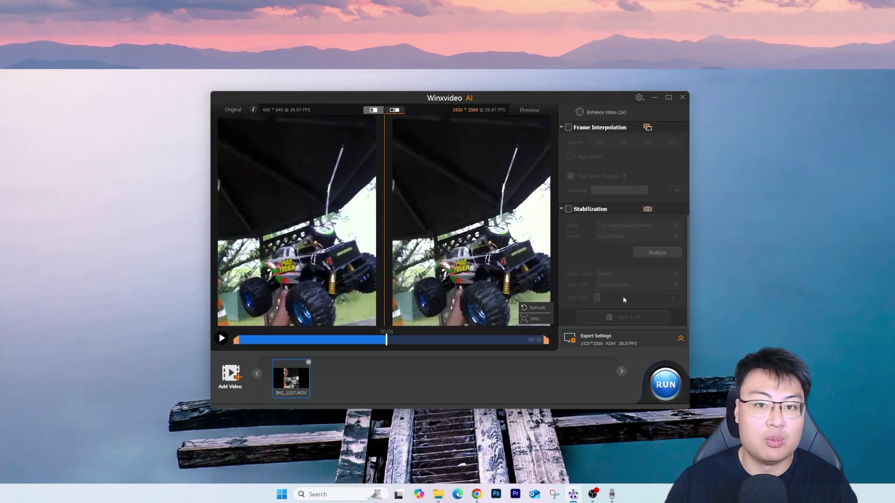
pyautogui.scroll(2, 622, 257)
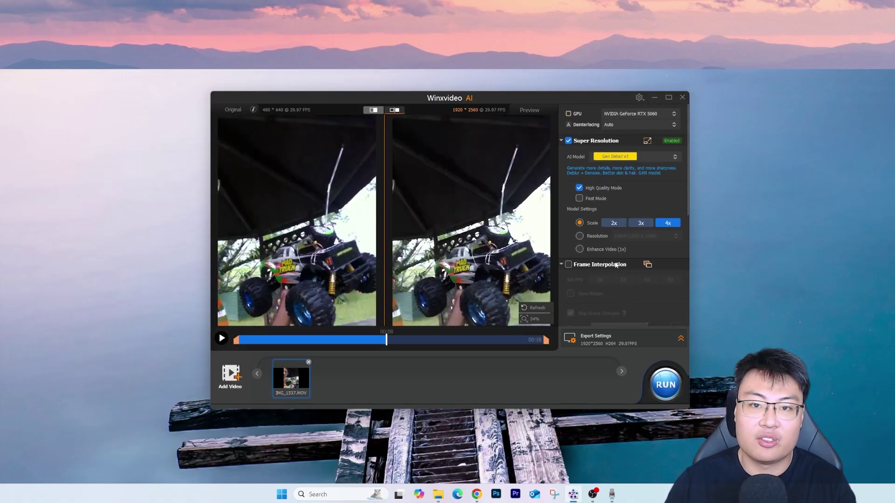
# Step: Review the Frame Interpolation and Stabilization settings once more and close the video enhancement workspace
pyautogui.scroll(-2, 628, 295)
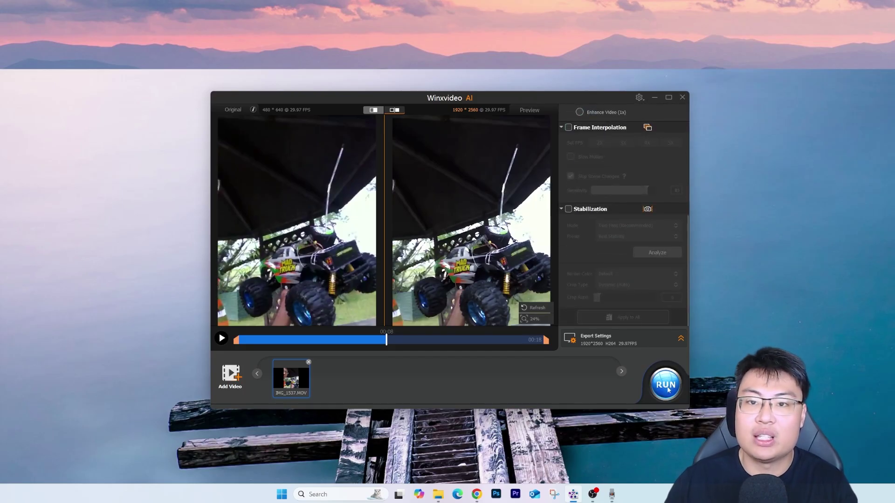
pyautogui.scroll(3, 592, 244)
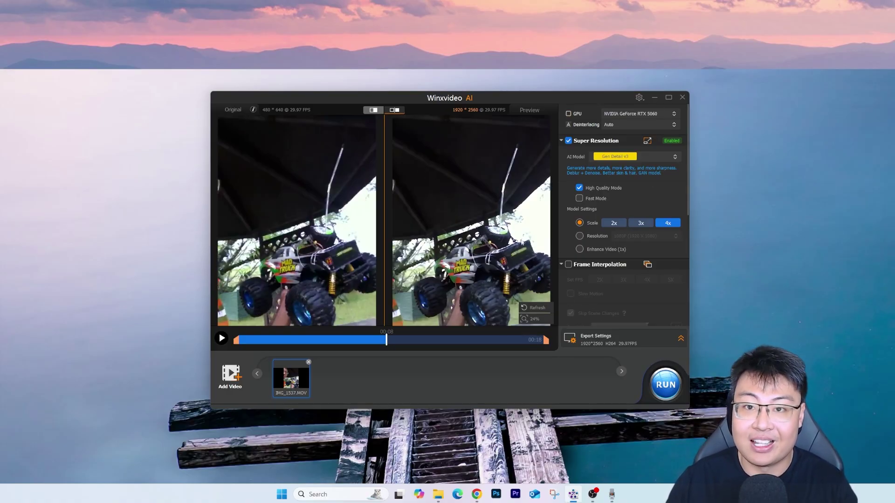
pyautogui.click(682, 97)
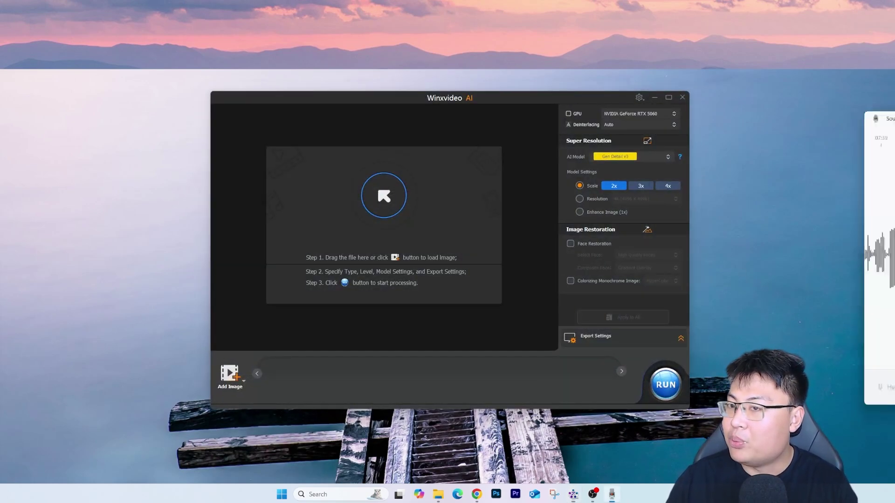
# Step: Load the photo IMG_0153.jpg from the Demo > Before folder into the image enhancer and set the upscaling to 4x
pyautogui.hotkey('alt', 'Tab')
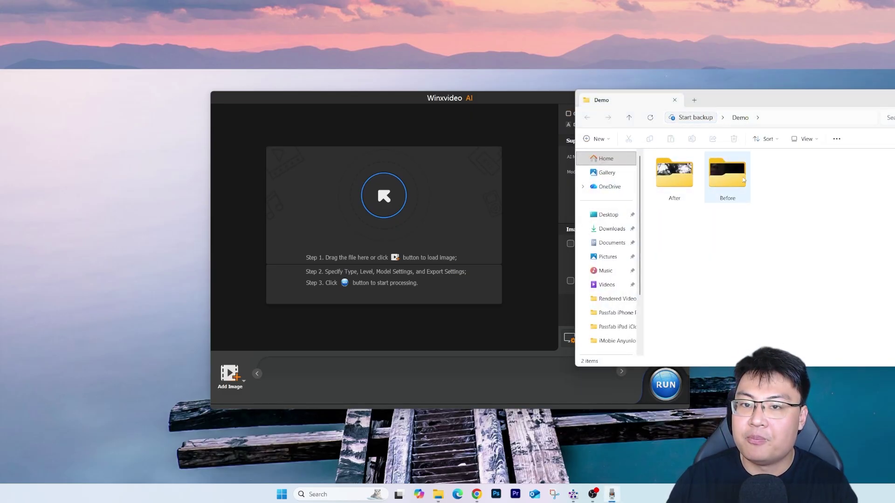
pyautogui.doubleClick(727, 173)
pyautogui.moveTo(773, 185); pyautogui.dragTo(354, 187)
pyautogui.click(388, 247)
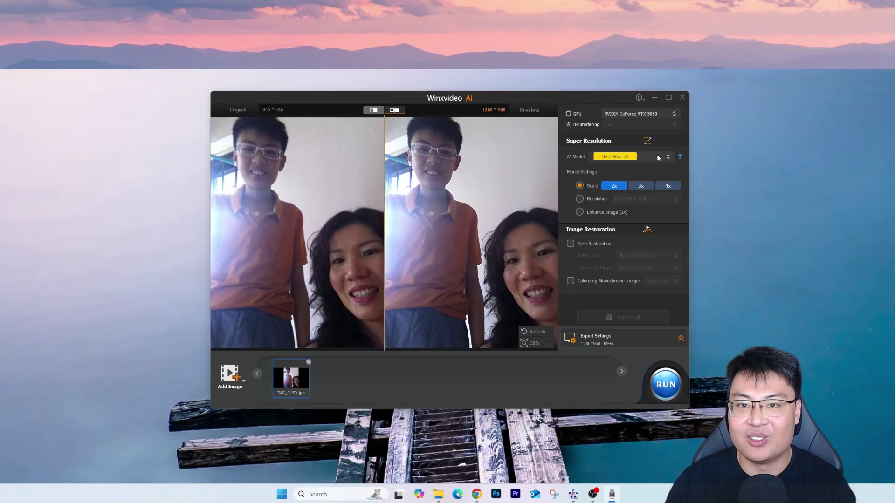
pyautogui.click(667, 187)
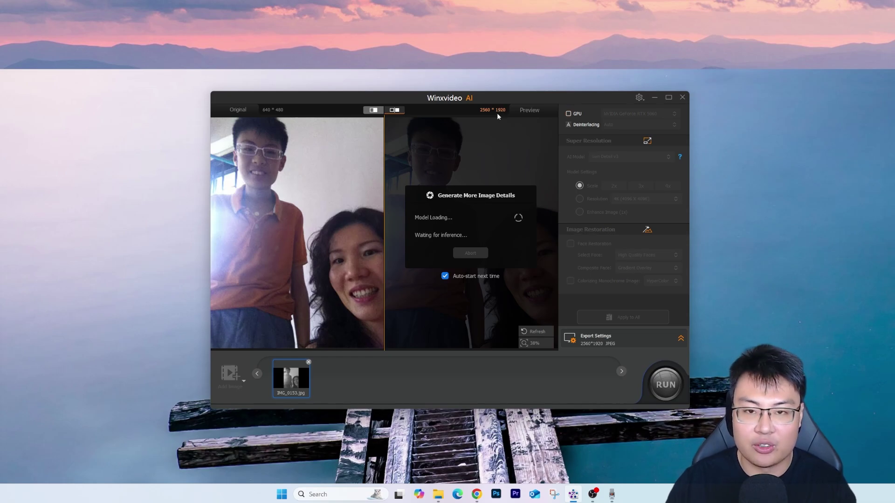
# Step: Magnify the photo preview to 59%, compare the woman's hair and the boy's face, glasses and shirt, and return to the whole photo
pyautogui.click(534, 344)
pyautogui.moveTo(494, 368); pyautogui.dragTo(517, 368)
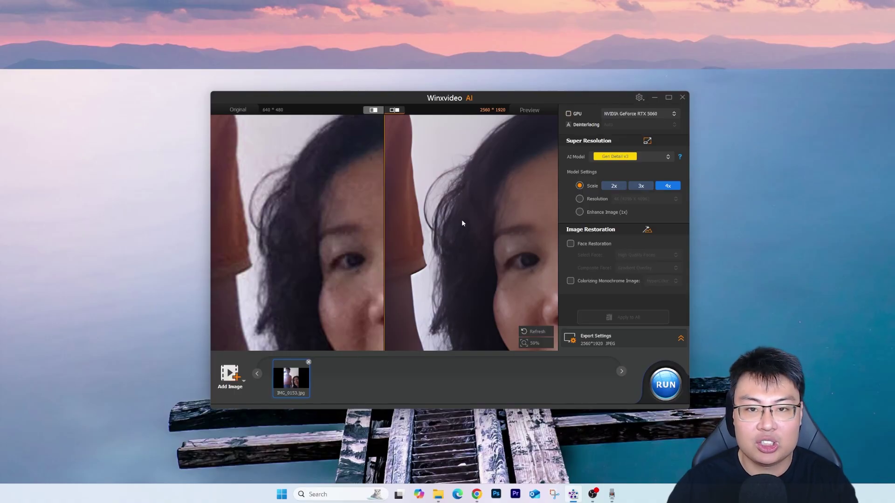
pyautogui.moveTo(485, 275); pyautogui.dragTo(397, 220)
pyautogui.moveTo(537, 280); pyautogui.dragTo(294, 227)
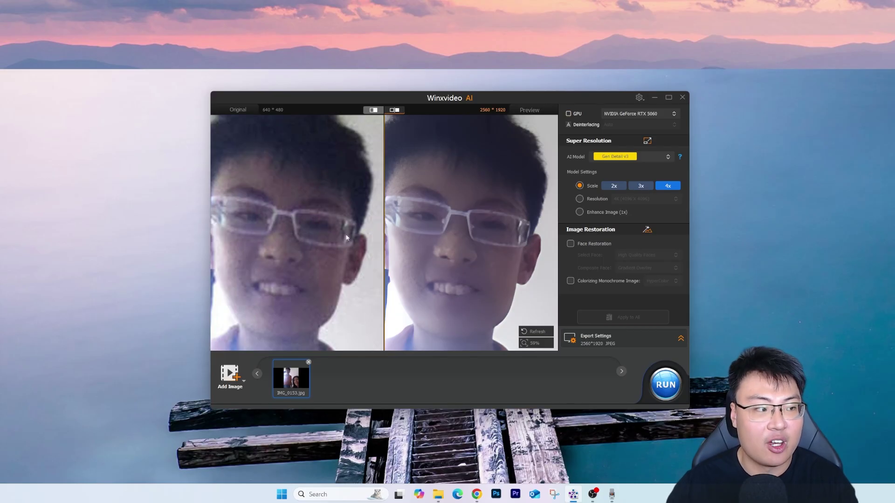
pyautogui.moveTo(347, 253); pyautogui.dragTo(284, 293)
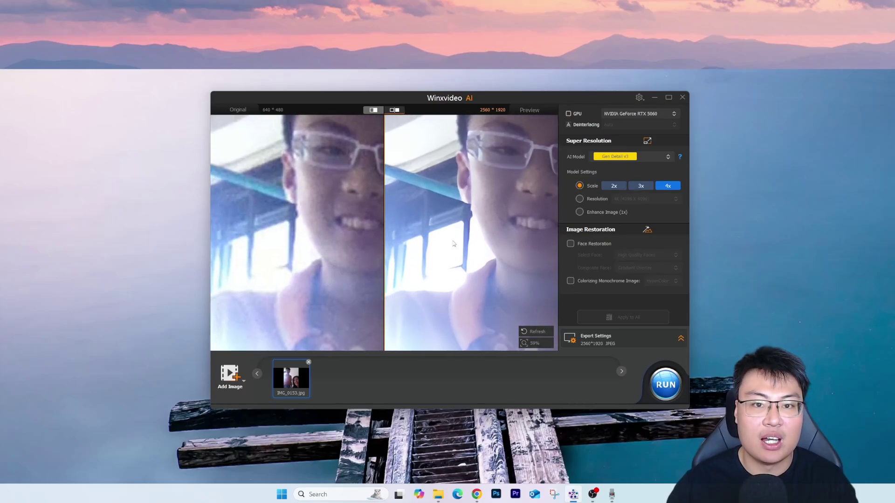
pyautogui.moveTo(295, 224); pyautogui.dragTo(516, 337)
pyautogui.moveTo(526, 346)
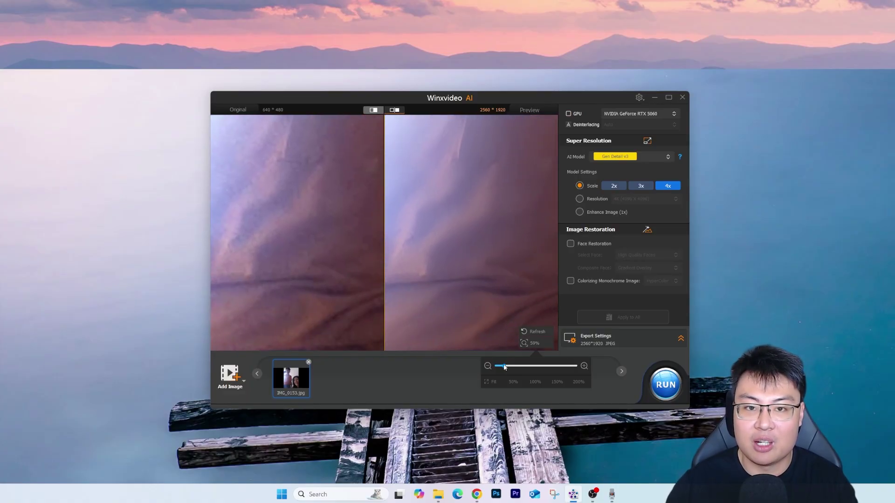
pyautogui.moveTo(504, 368); pyautogui.dragTo(495, 366)
# Step: Enlarge the image workspace window in all directions until it fills most of the desktop
pyautogui.moveTo(695, 209); pyautogui.dragTo(880, 207)
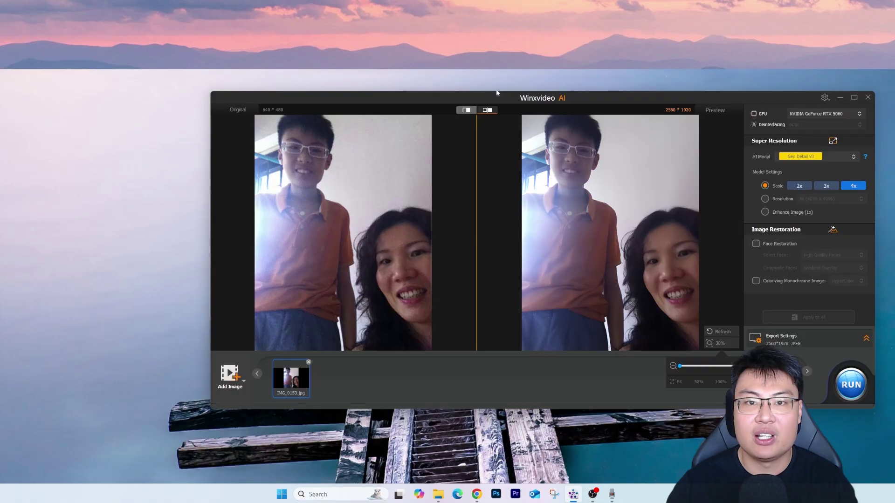
pyautogui.moveTo(497, 93); pyautogui.dragTo(497, 16)
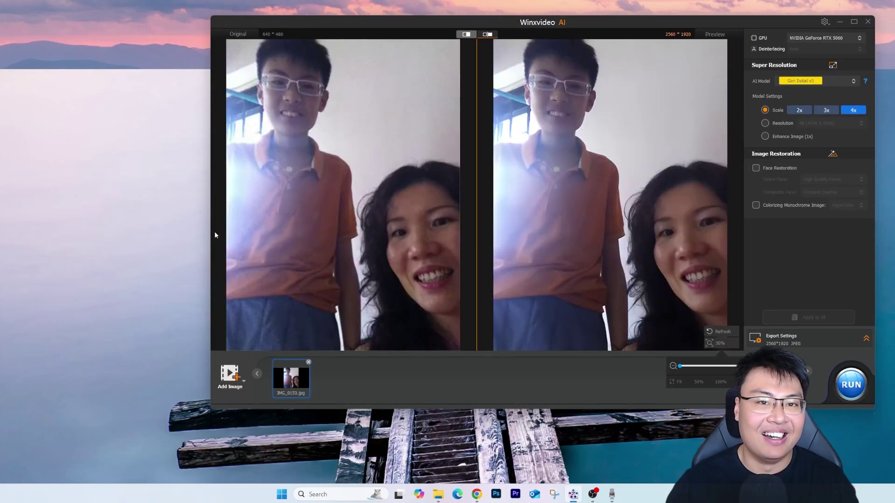
pyautogui.moveTo(212, 235); pyautogui.dragTo(5, 237)
pyautogui.moveTo(387, 408); pyautogui.dragTo(386, 479)
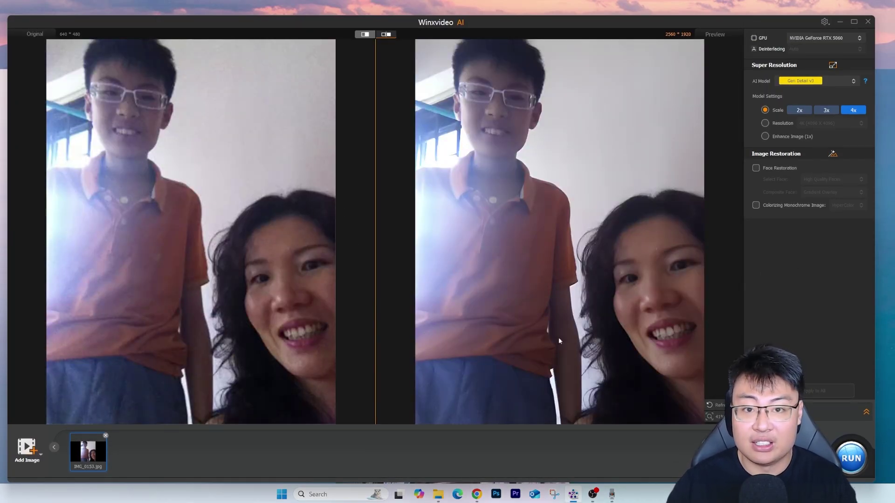
# Step: Magnify the enlarged preview moderately and compare the boy's face and shirt and the woman's face between original and enhanced photo
pyautogui.click(709, 417)
pyautogui.click(685, 440)
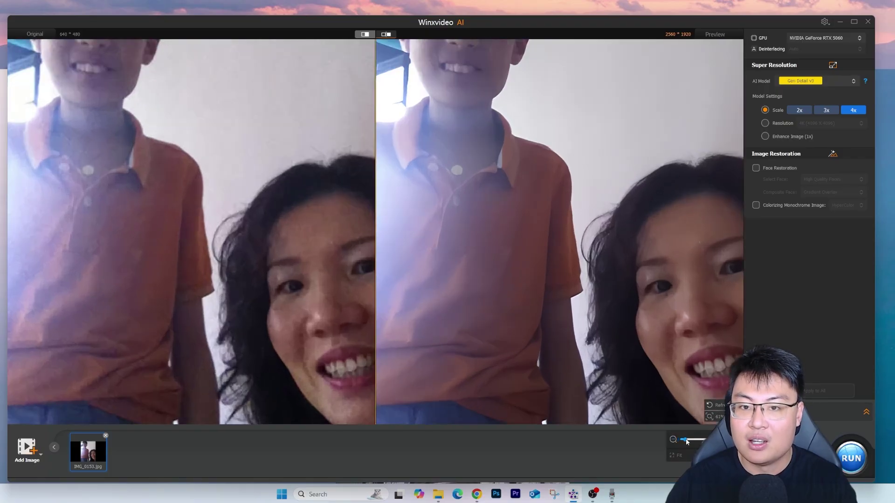
pyautogui.scroll(3, 514, 158)
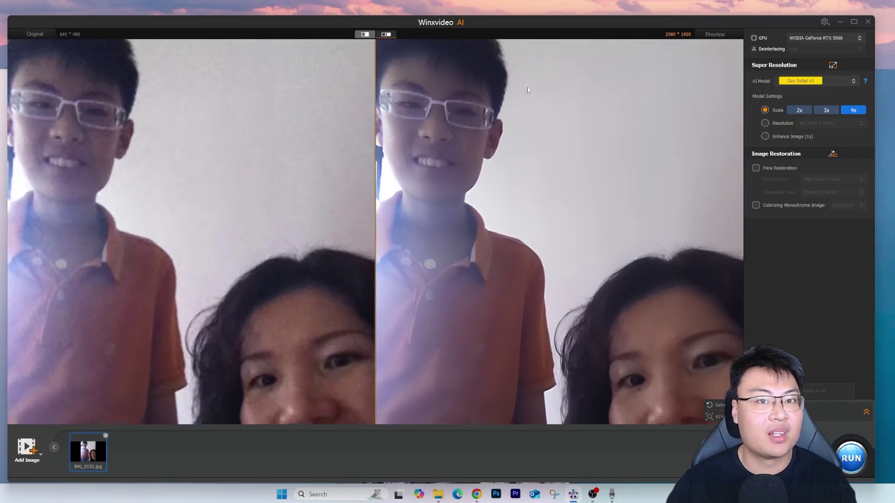
pyautogui.scroll(-5, 528, 90)
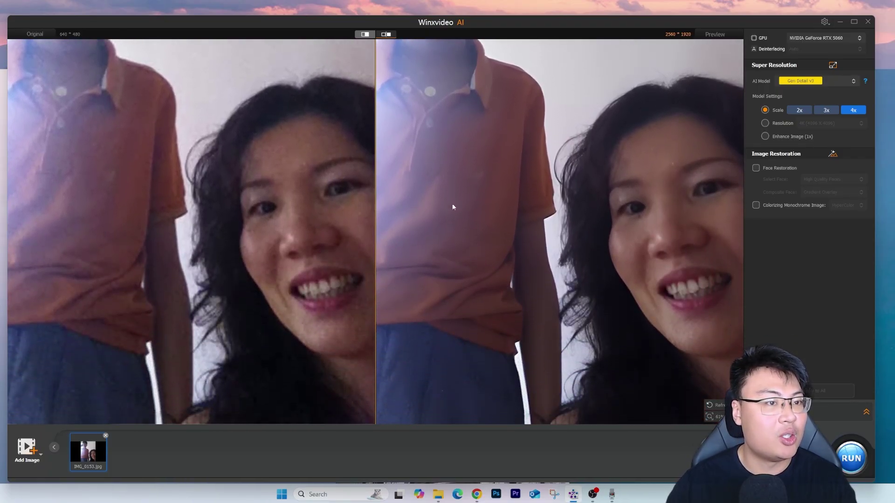
# Step: Inspect the woman's hair strands and the sleeve edge at a much higher magnification and return to the full-photo comparison
pyautogui.click(709, 417)
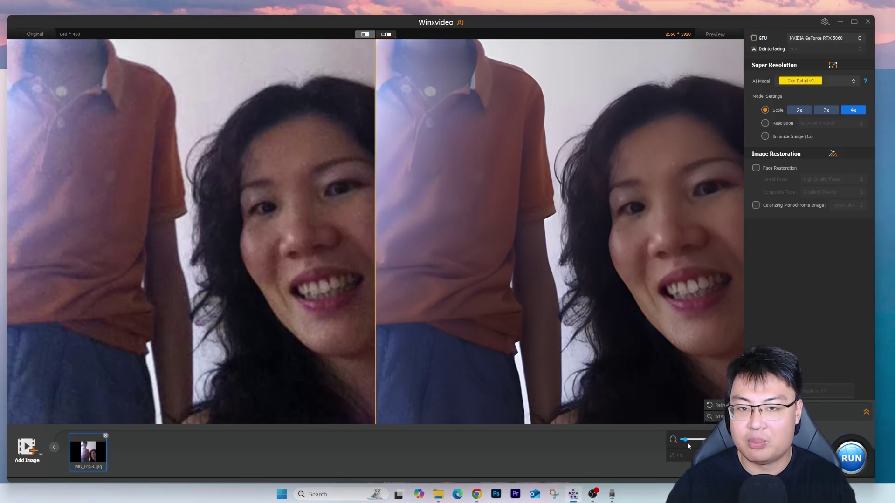
pyautogui.moveTo(685, 440); pyautogui.dragTo(704, 440)
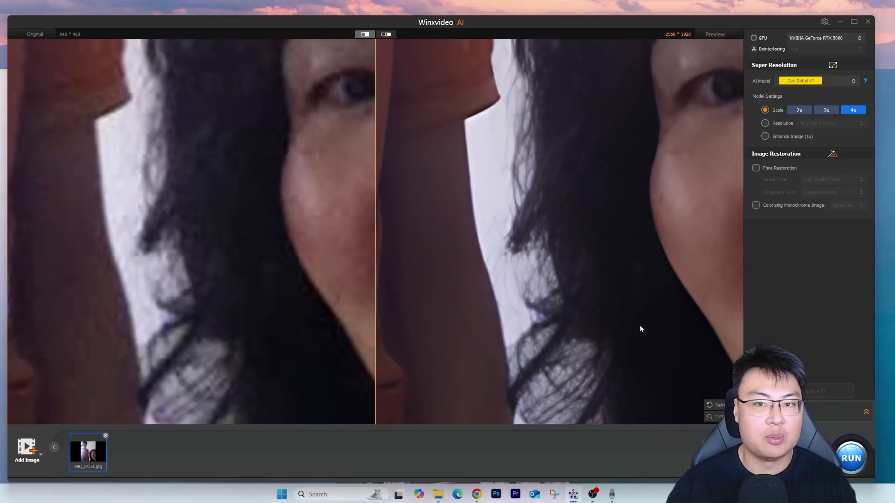
pyautogui.moveTo(640, 329); pyautogui.dragTo(588, 293)
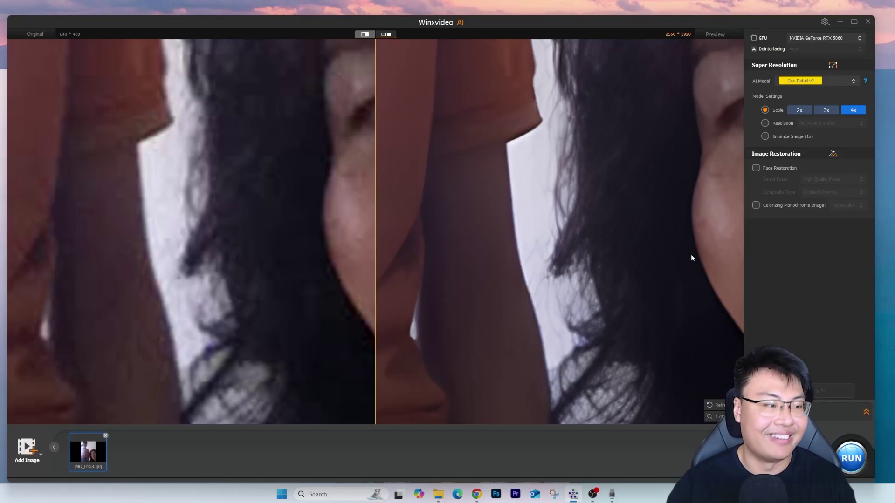
pyautogui.click(709, 417)
pyautogui.click(673, 441)
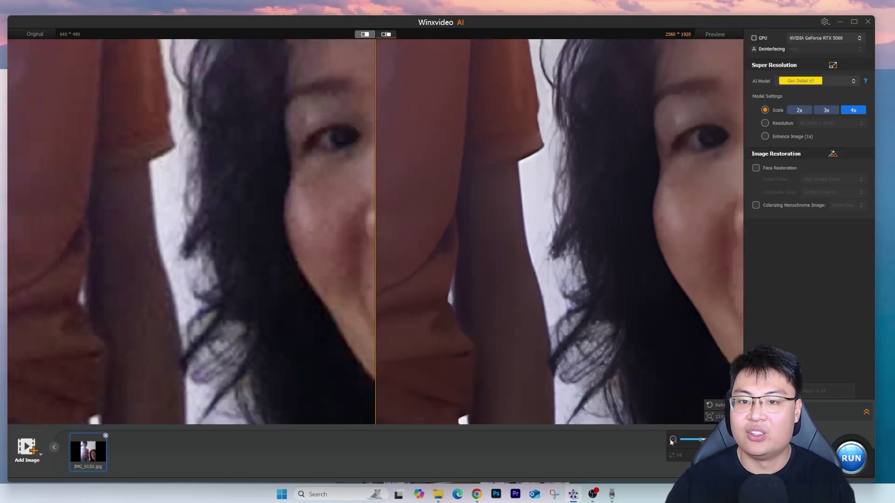
pyautogui.click(673, 441)
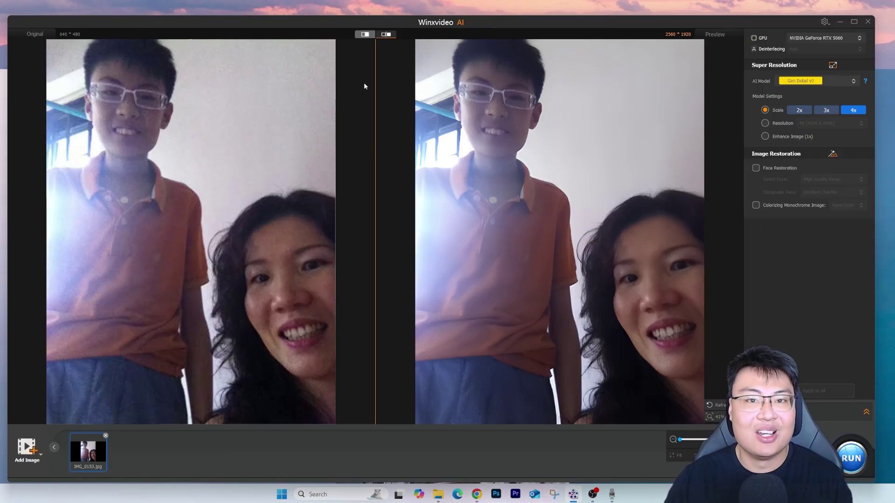
# Step: Switch from the image workspace to Video AI and load the clip IMG_1101.MOV from the Before folder
pyautogui.click(866, 20)
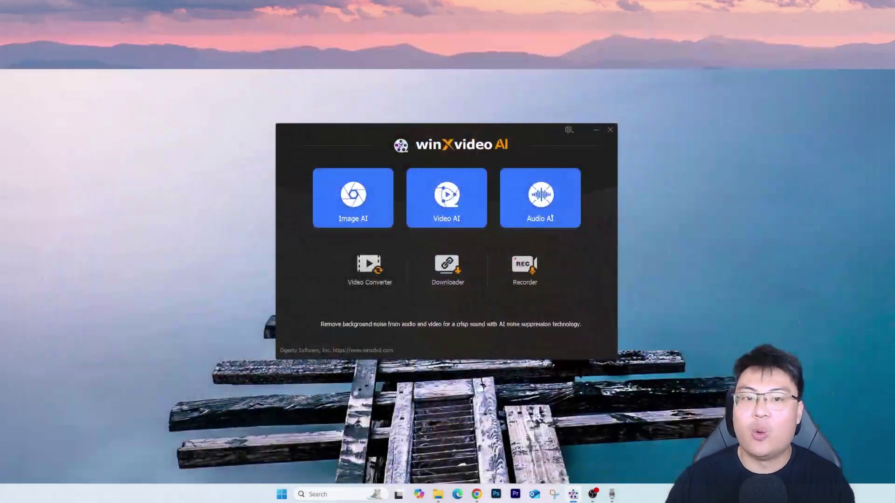
pyautogui.click(459, 201)
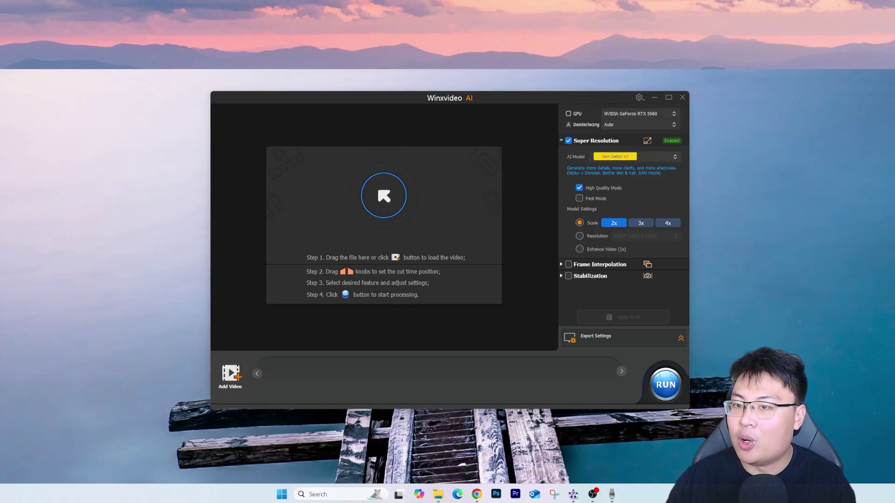
pyautogui.click(438, 494)
pyautogui.moveTo(744, 109); pyautogui.dragTo(850, 110)
pyautogui.doubleClick(849, 197)
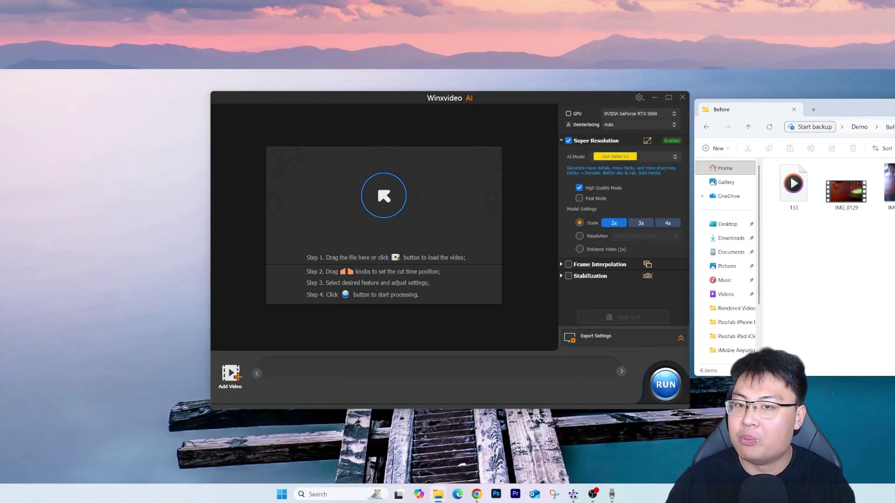
pyautogui.moveTo(890, 187); pyautogui.dragTo(376, 201)
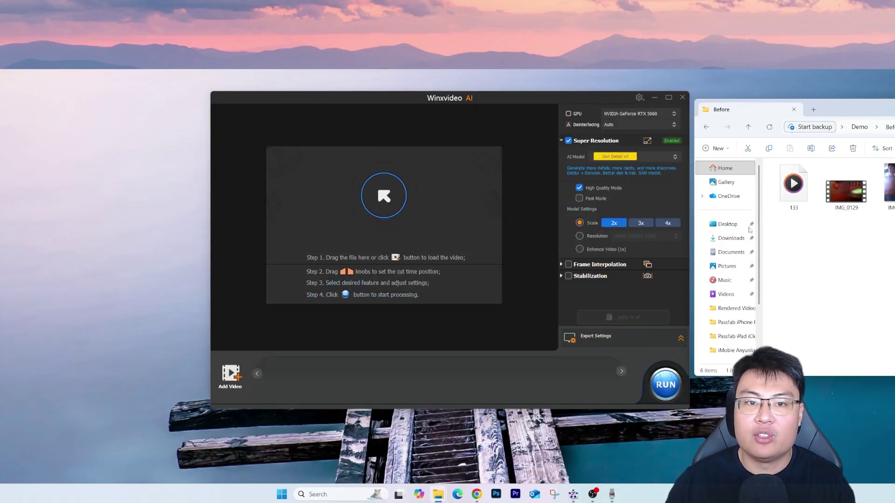
pyautogui.press('super+Down')
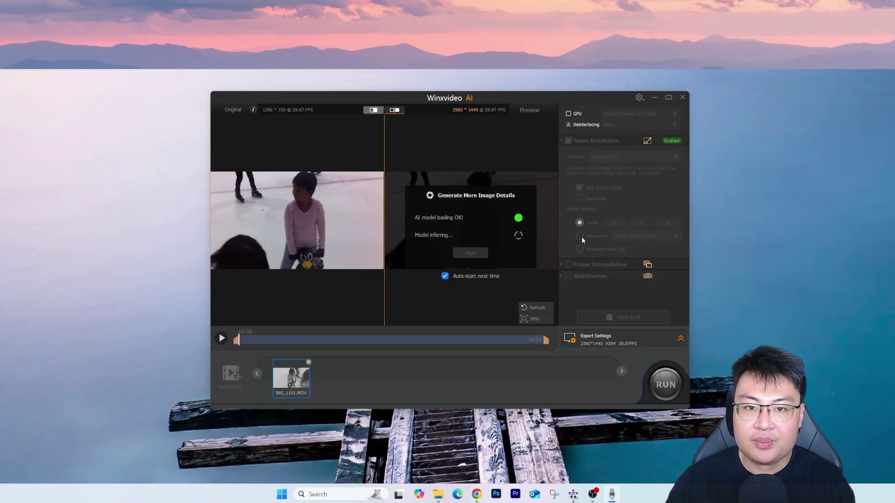
# Step: Extend the Video AI window on all sides so the ice-rink clip's side-by-side preview is shown larger
pyautogui.moveTo(570, 91); pyautogui.dragTo(571, 6)
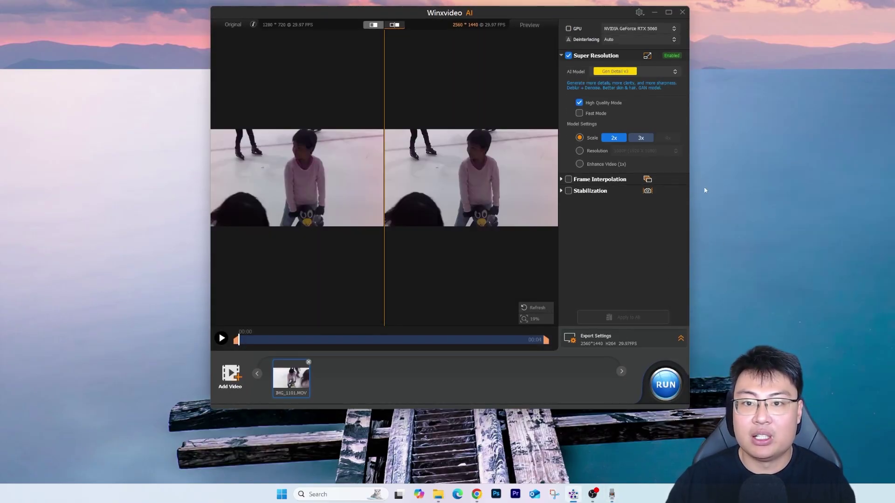
pyautogui.moveTo(690, 196); pyautogui.dragTo(881, 192)
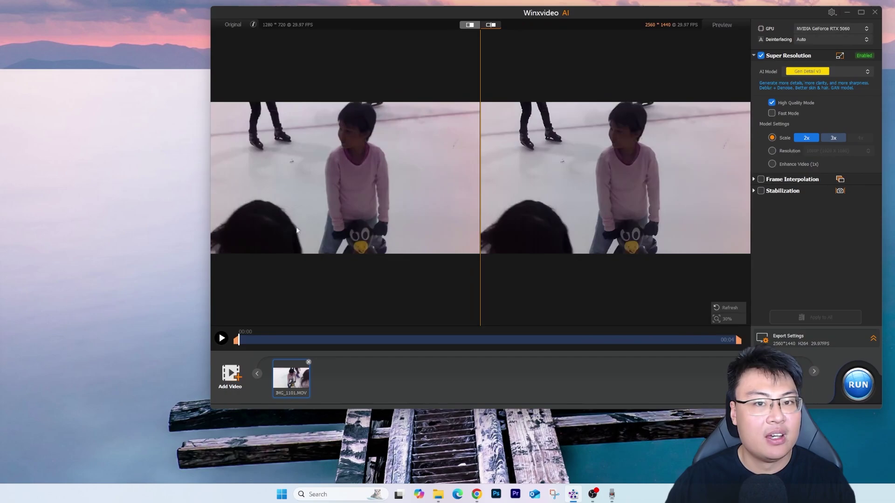
pyautogui.moveTo(212, 243); pyautogui.dragTo(12, 244)
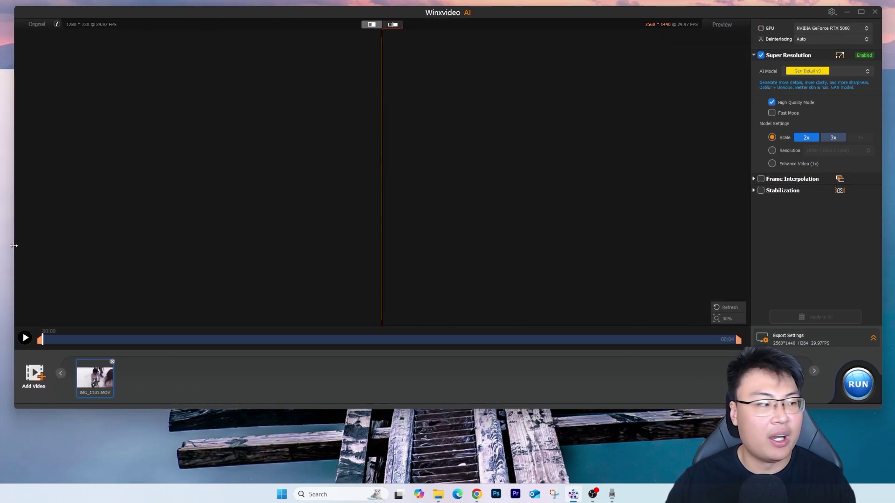
pyautogui.moveTo(482, 410); pyautogui.dragTo(482, 483)
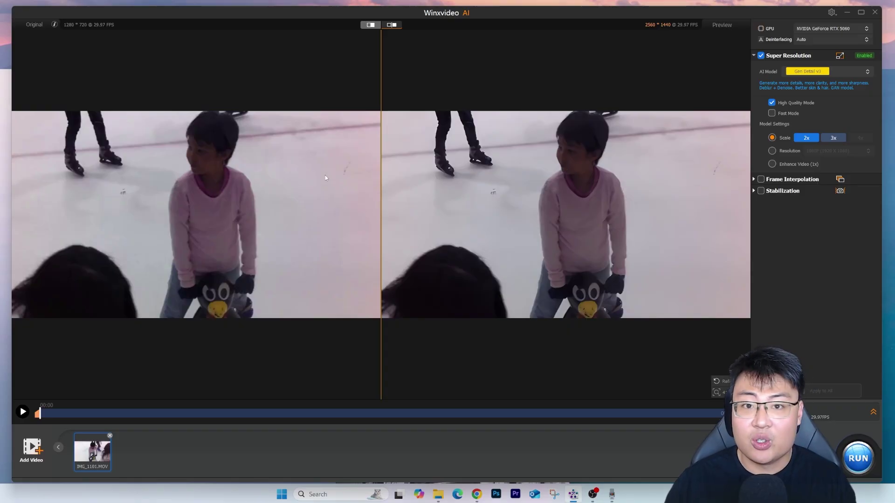
# Step: Play the clip, pause it past the middle, and compare the pink sweater and penguin skating aid in the magnified preview
pyautogui.click(22, 412)
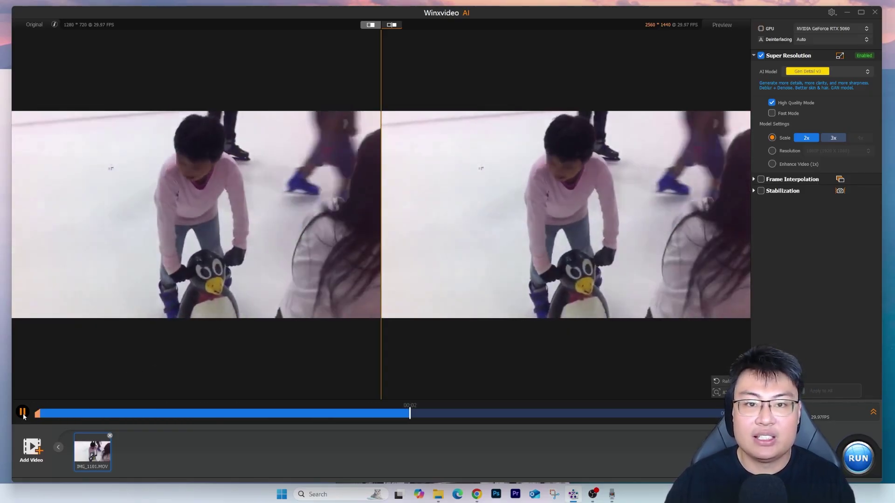
pyautogui.click(23, 413)
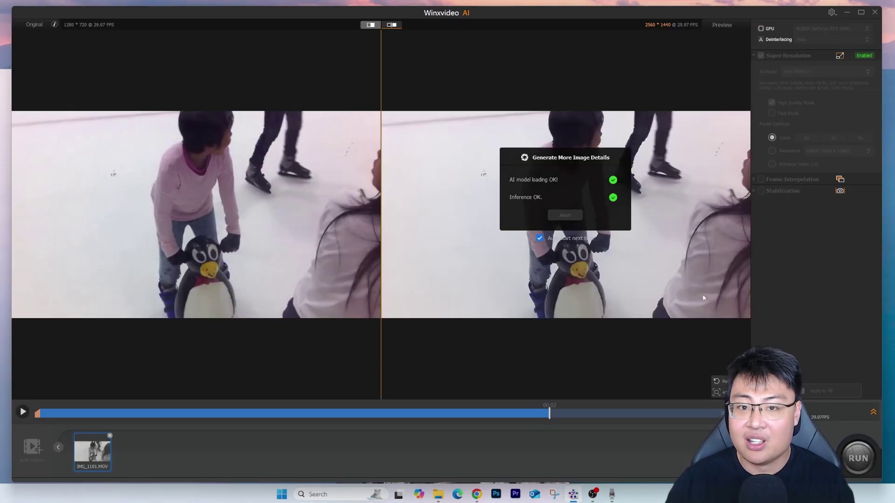
pyautogui.click(722, 394)
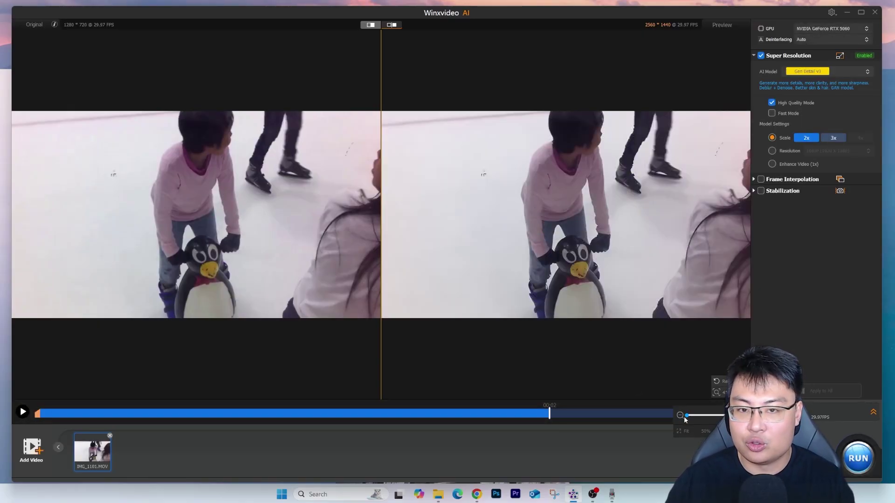
pyautogui.click(704, 416)
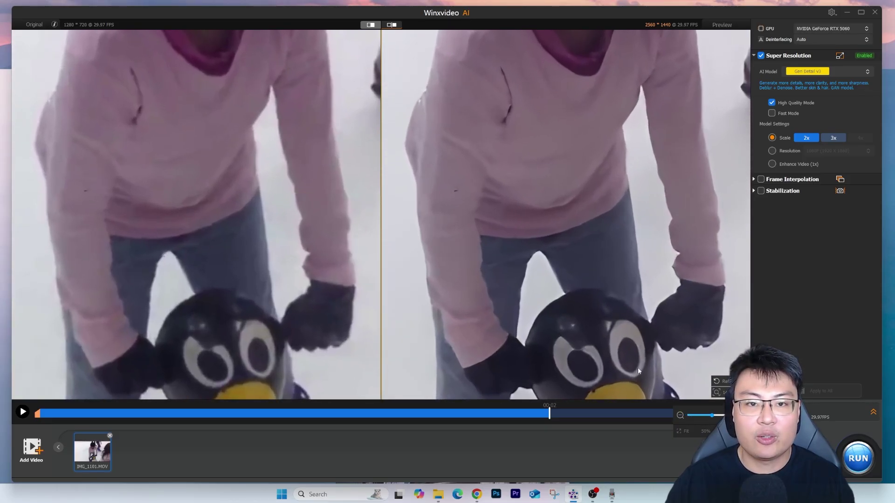
pyautogui.moveTo(638, 368); pyautogui.dragTo(594, 177)
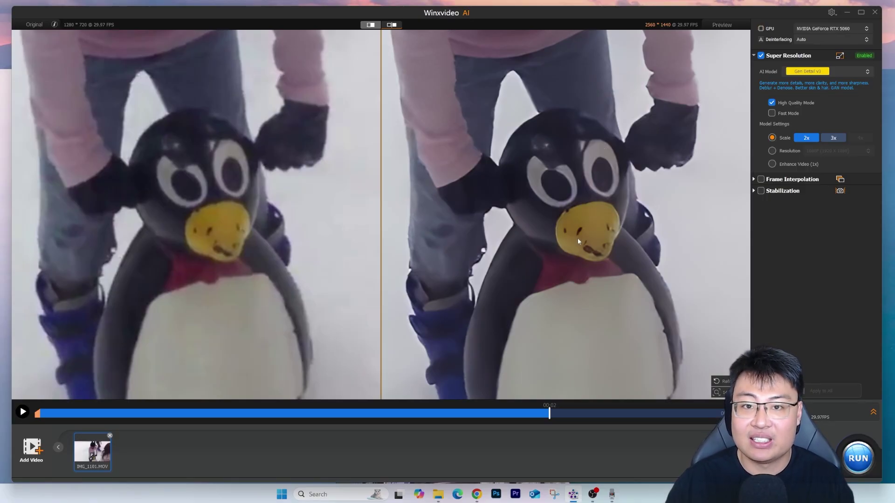
# Step: Inspect the penguin skating aid's beak and red scarf at a higher magnification and return to a wide comparison of the frame
pyautogui.click(717, 392)
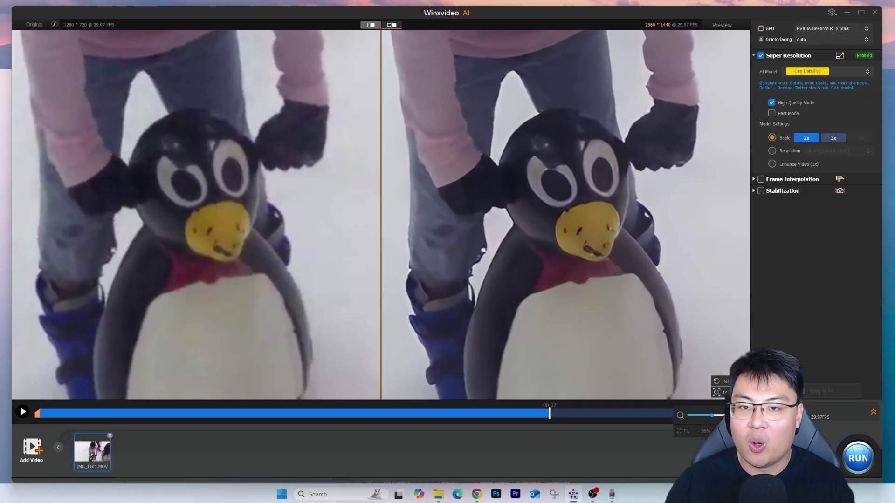
pyautogui.moveTo(713, 418); pyautogui.dragTo(722, 419)
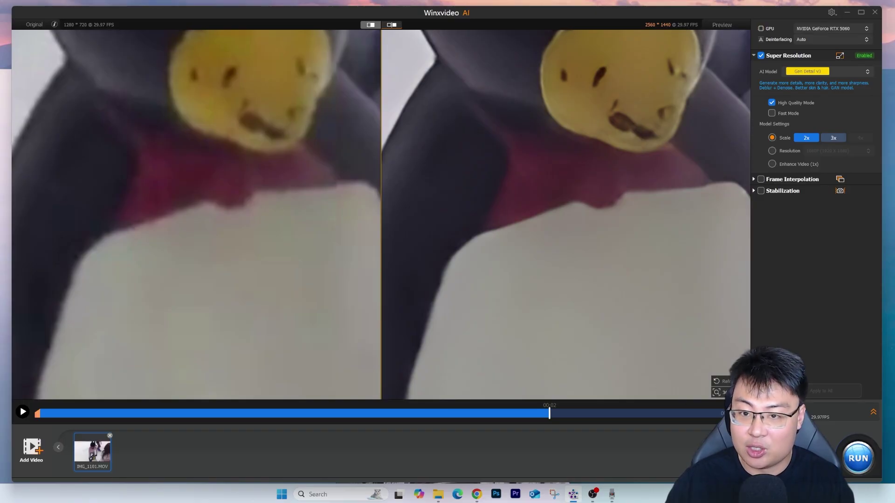
pyautogui.click(717, 392)
pyautogui.moveTo(725, 415); pyautogui.dragTo(690, 416)
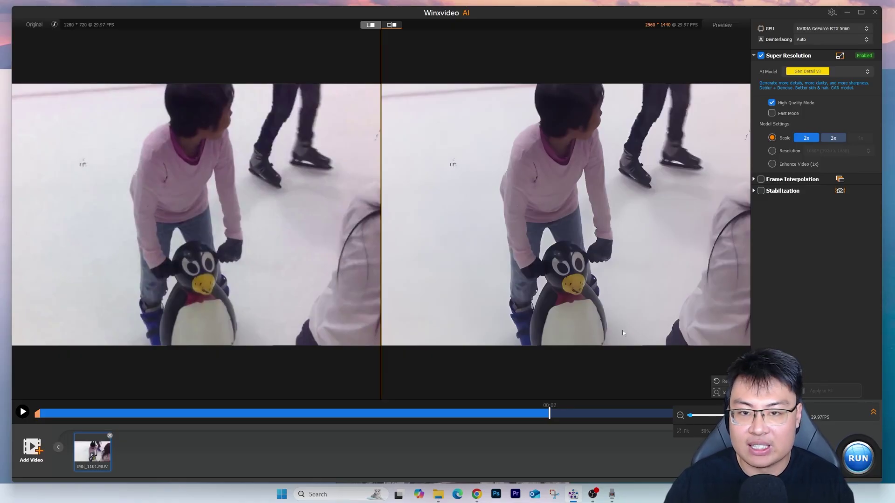
# Step: Play the clip on to near its end, compare the skater's face and pink sweater magnified, and fit the whole frame again
pyautogui.click(22, 412)
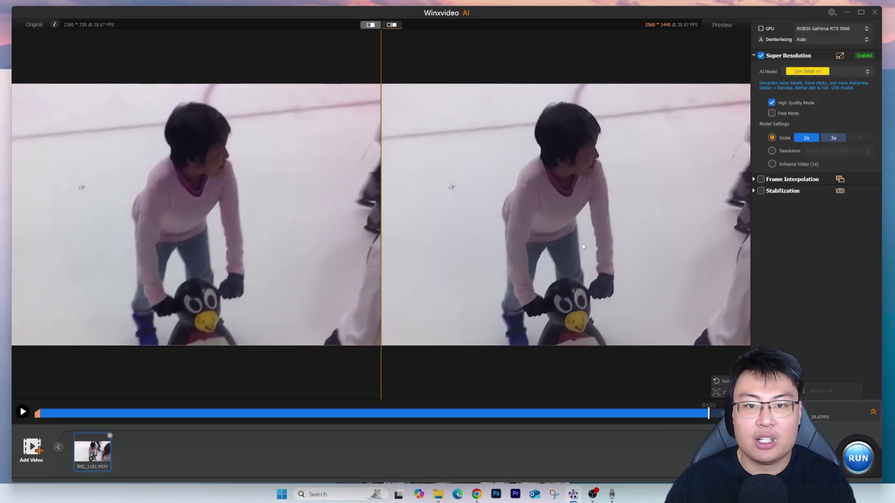
pyautogui.moveTo(689, 403)
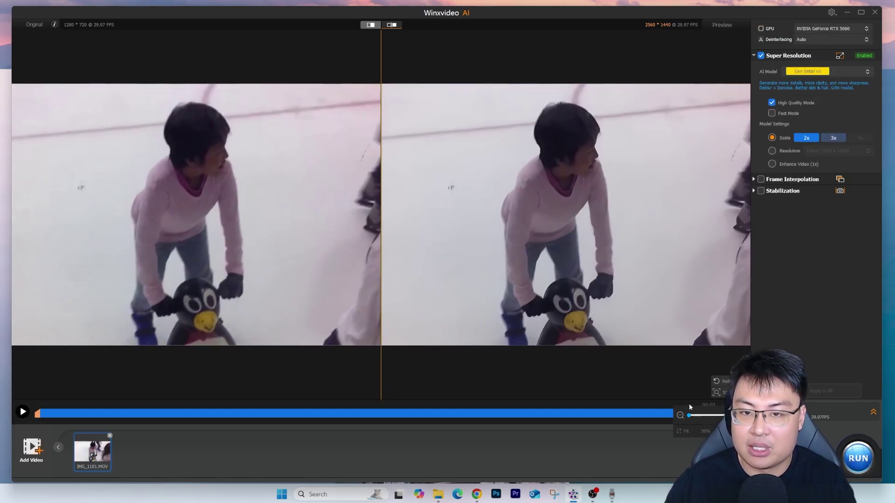
pyautogui.moveTo(690, 415); pyautogui.dragTo(707, 416)
pyautogui.moveTo(665, 337); pyautogui.dragTo(650, 310)
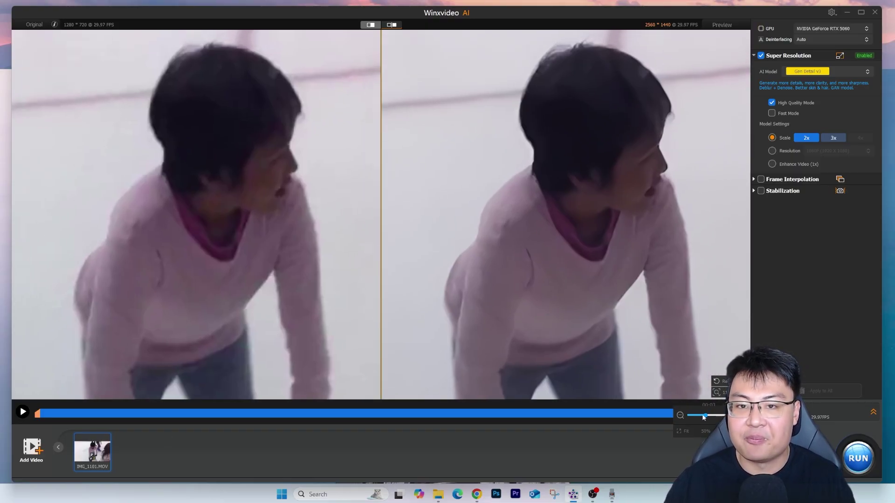
pyautogui.click(683, 431)
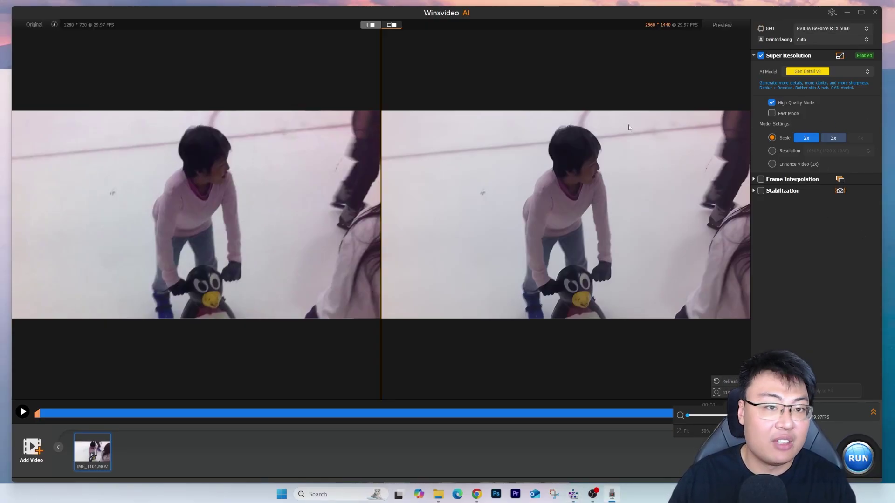
# Step: Switch the Super Resolution AI model to Anime and compare the skater's sweater and outlines in the magnified preview
pyautogui.click(827, 72)
pyautogui.click(808, 103)
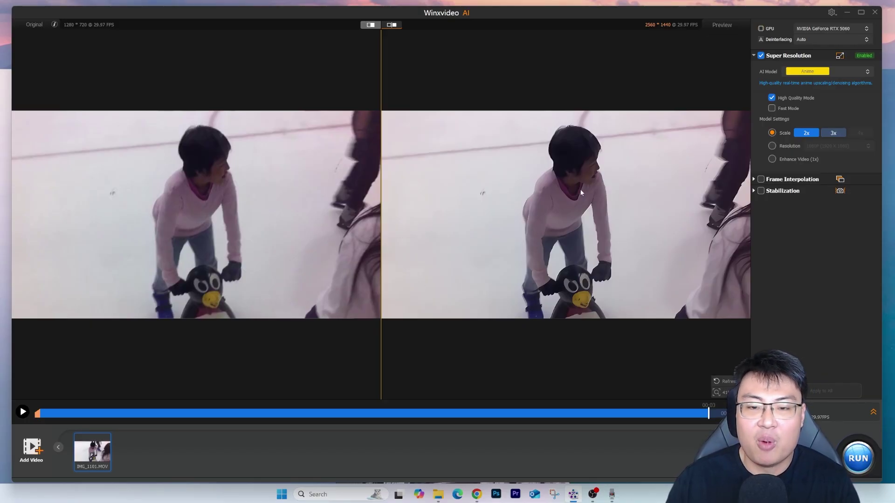
pyautogui.moveTo(691, 417)
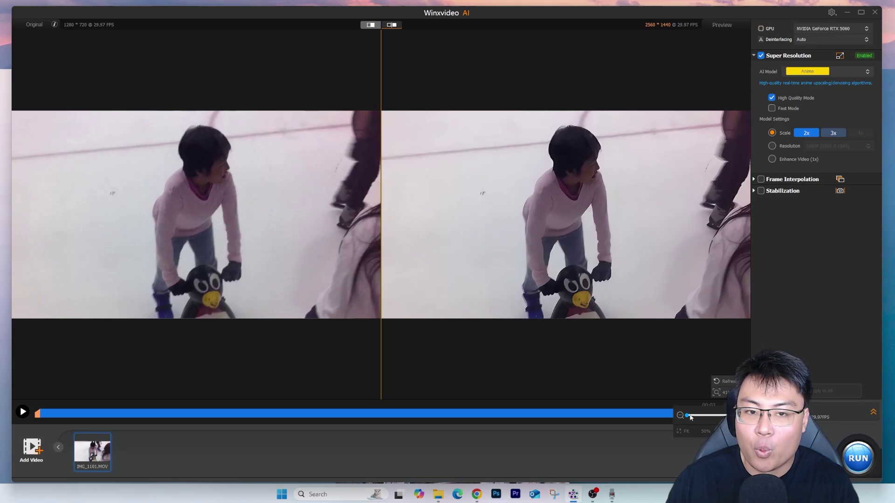
pyautogui.moveTo(689, 416); pyautogui.dragTo(716, 414)
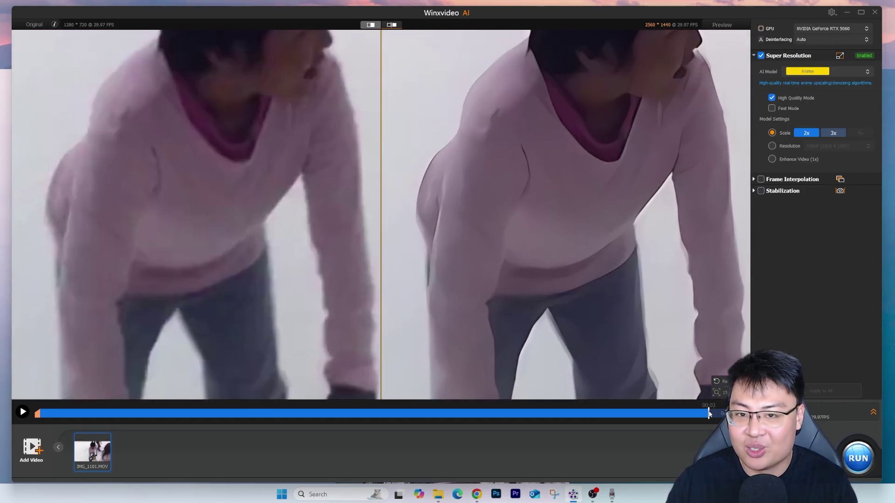
pyautogui.moveTo(721, 410)
pyautogui.moveTo(715, 415); pyautogui.dragTo(687, 415)
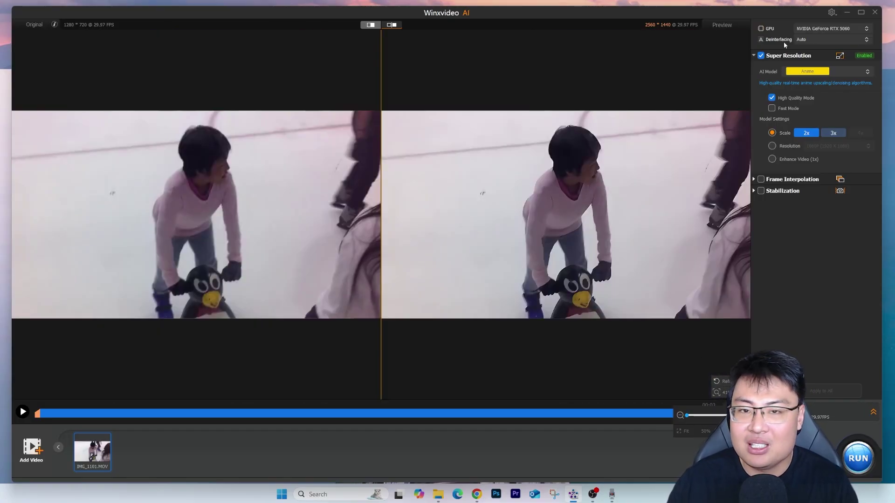
pyautogui.click(837, 72)
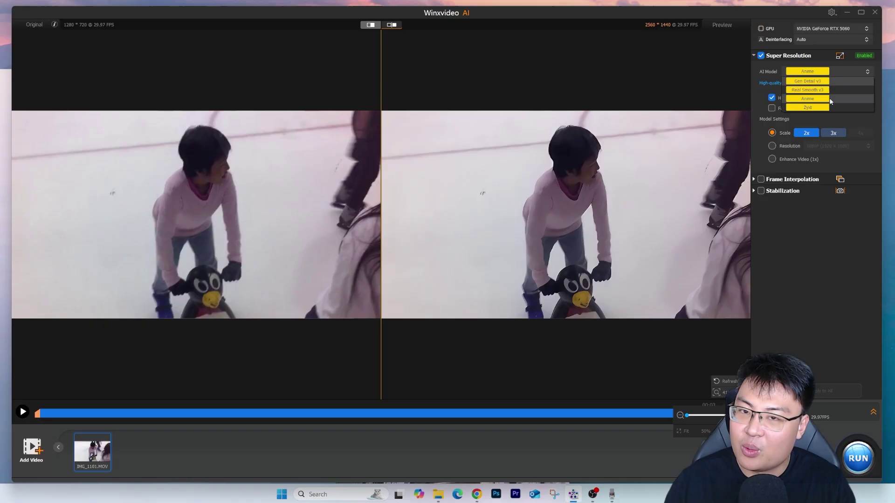
pyautogui.click(709, 234)
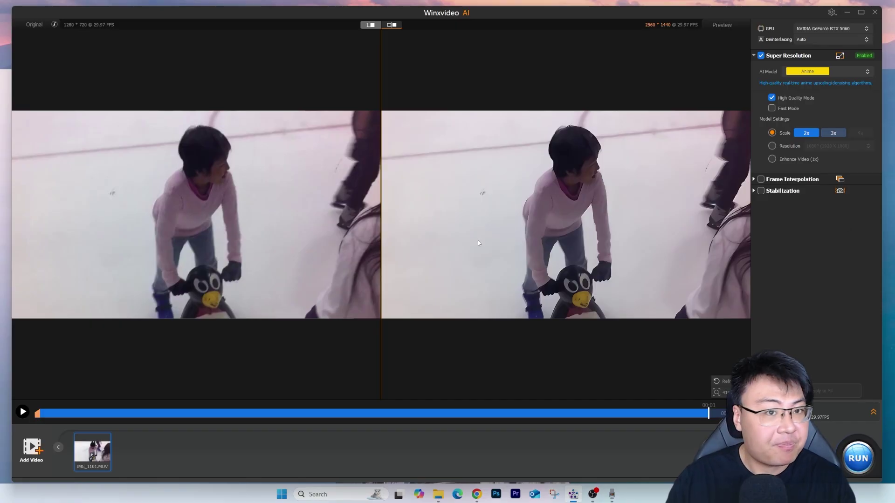
# Step: Leave Video AI, review the Vocal Remover, Noise Suppression and Volume Control settings in Audio AI, and close that workspace
pyautogui.click(875, 12)
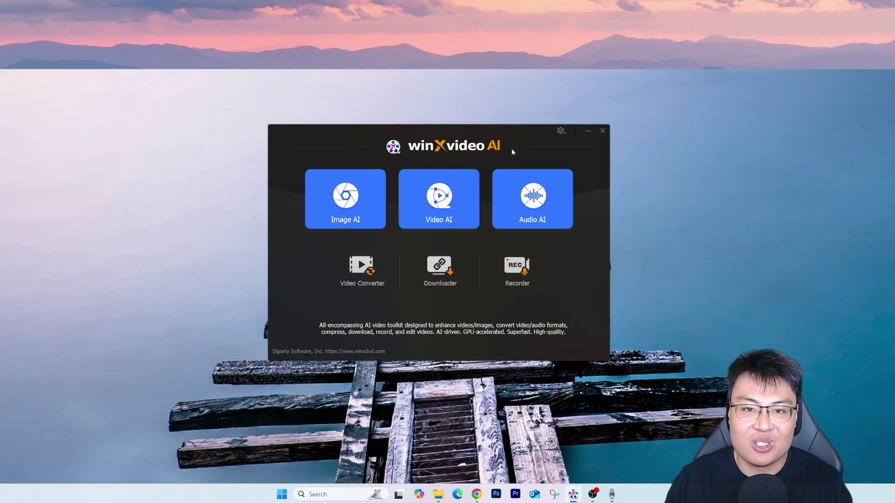
pyautogui.click(533, 198)
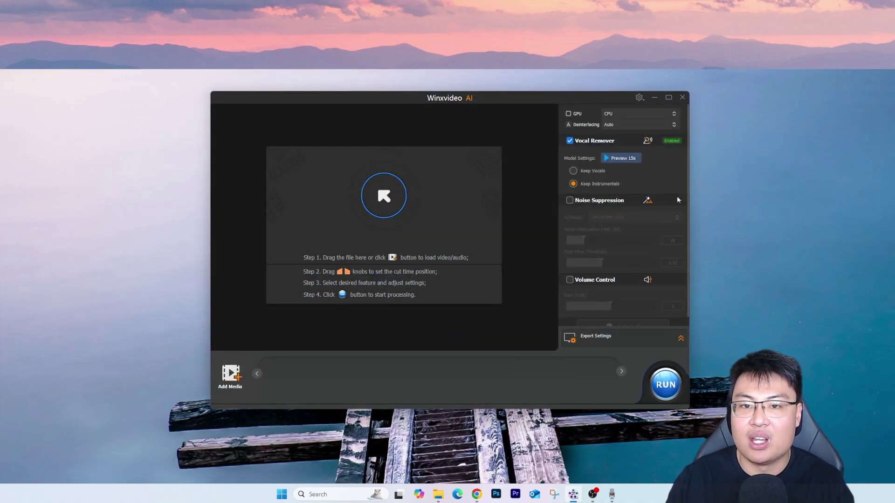
pyautogui.scroll(-1, 595, 198)
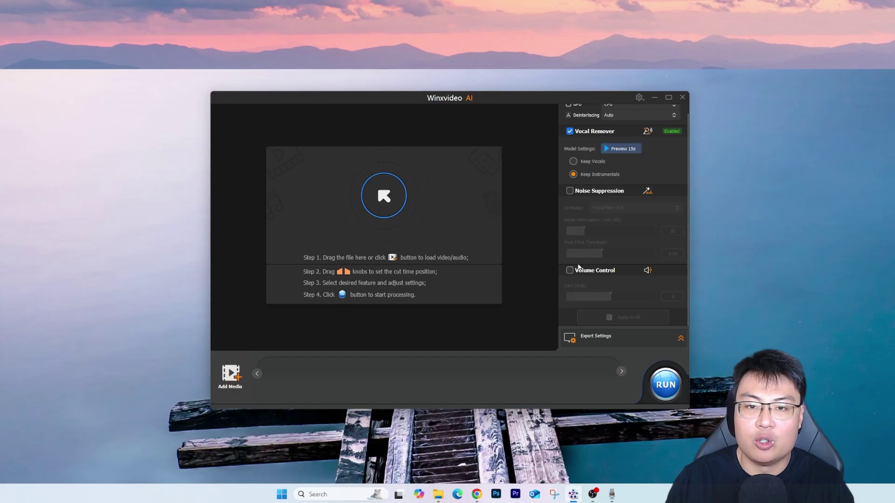
pyautogui.scroll(1, 578, 267)
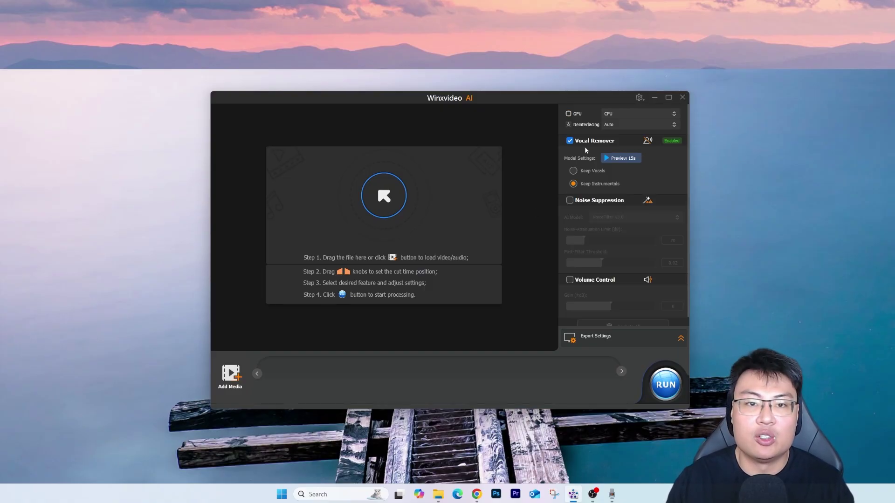
pyautogui.click(682, 98)
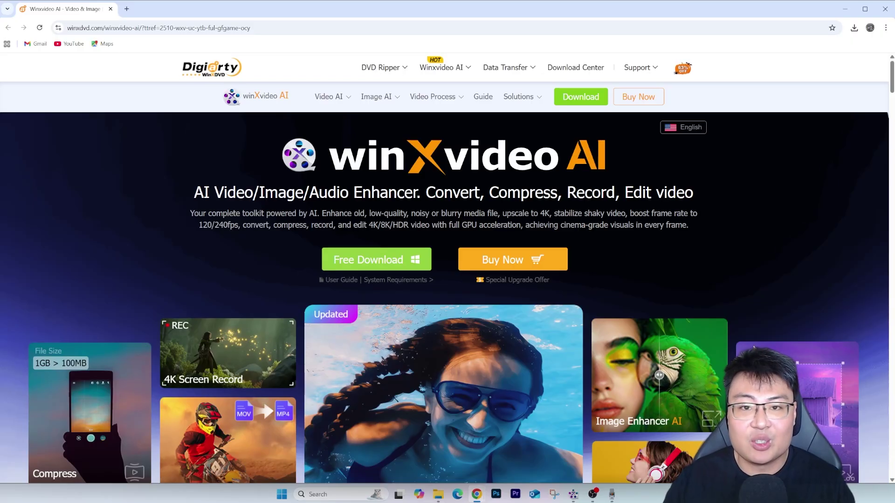
# Step: Look through the feature cards and the Video Enhancer AI showcase on the Winxvideo AI product page in Chrome
pyautogui.scroll(-2, 445, 267)
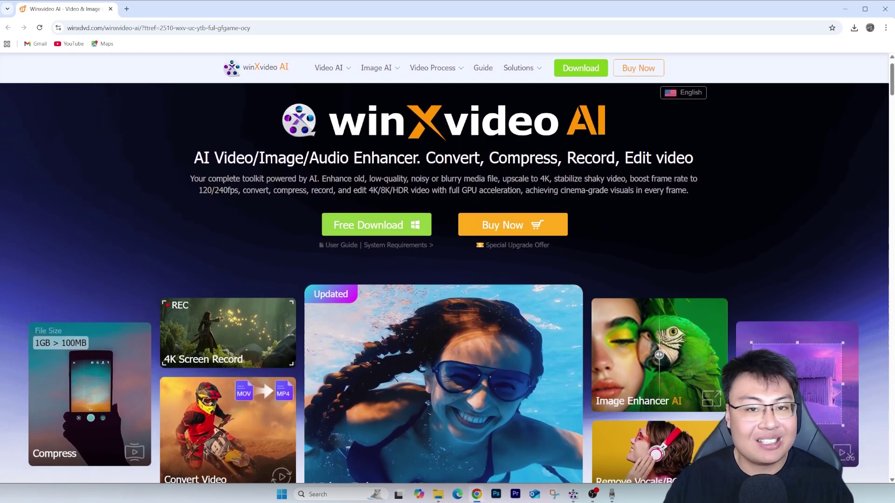
pyautogui.scroll(-3, 445, 268)
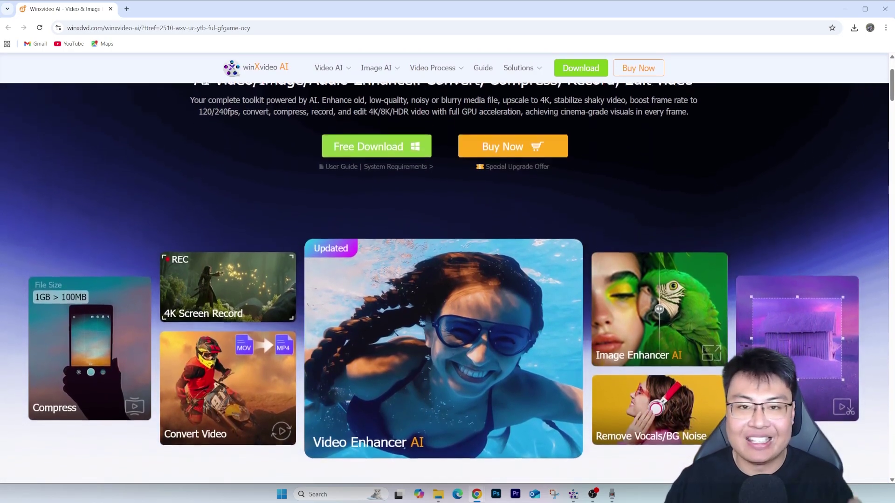
pyautogui.scroll(-2, 445, 267)
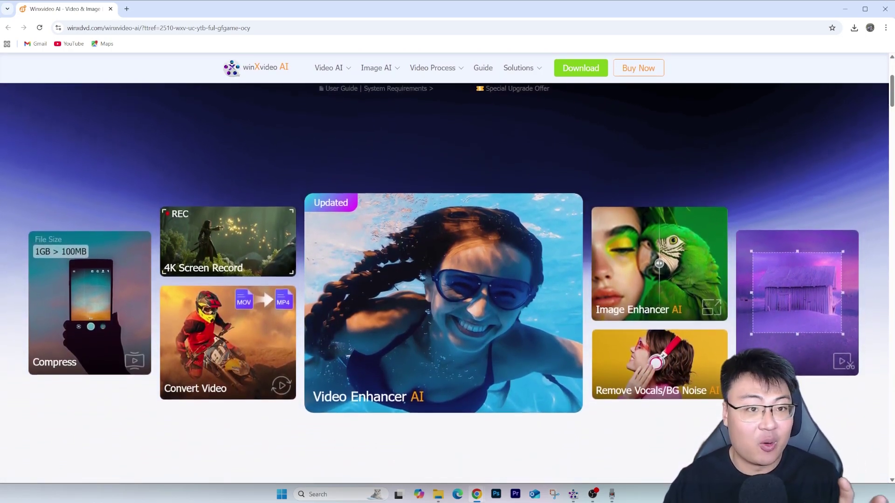
pyautogui.scroll(-2, 445, 268)
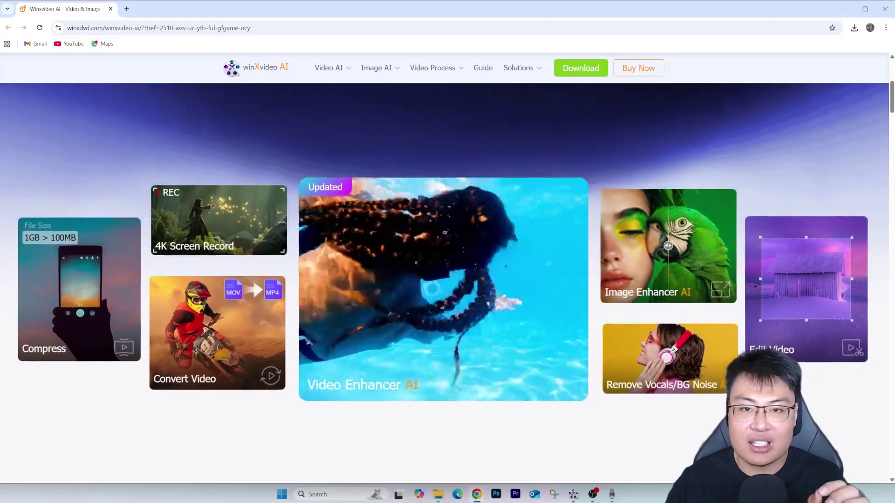
pyautogui.scroll(-2, 445, 267)
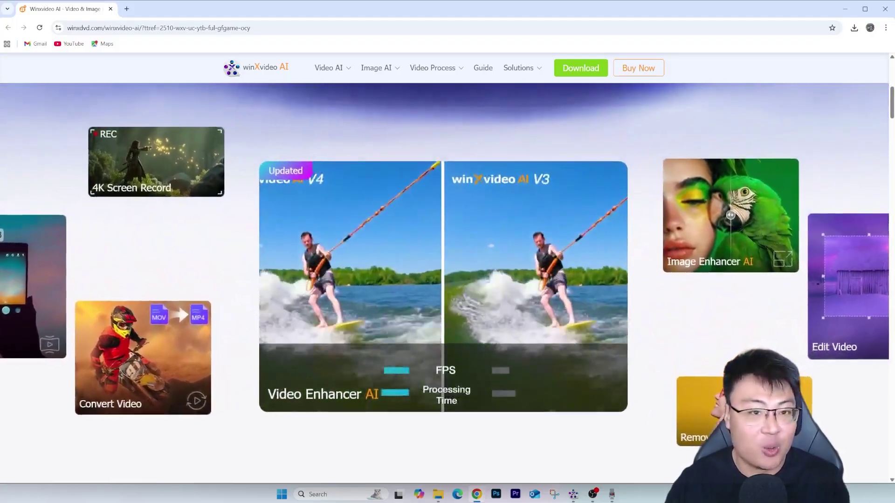
pyautogui.scroll(-2, 445, 267)
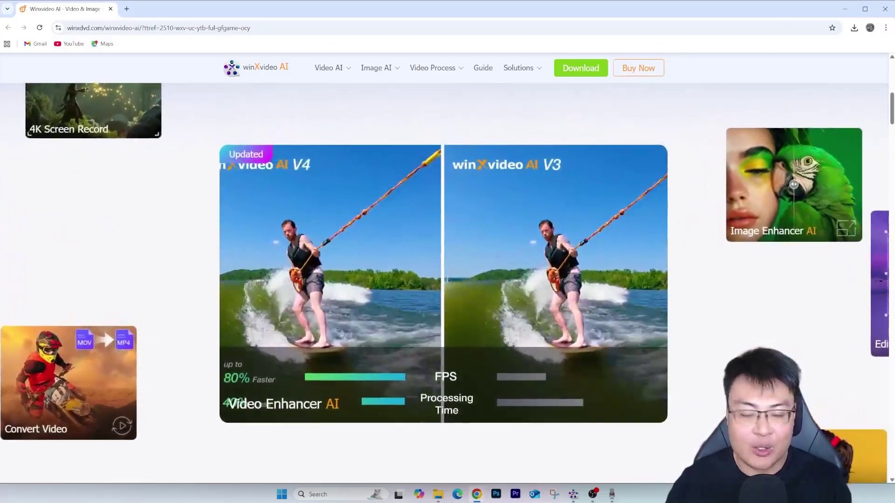
pyautogui.scroll(-2, 444, 268)
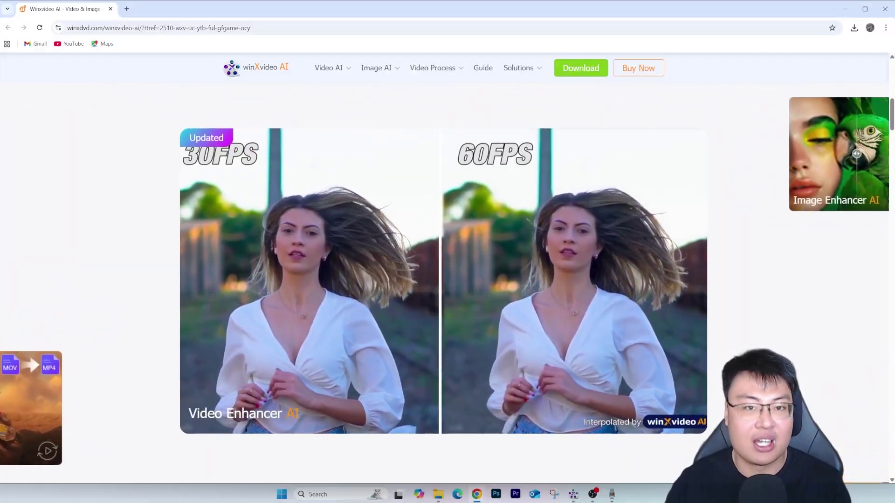
pyautogui.scroll(-2, 445, 267)
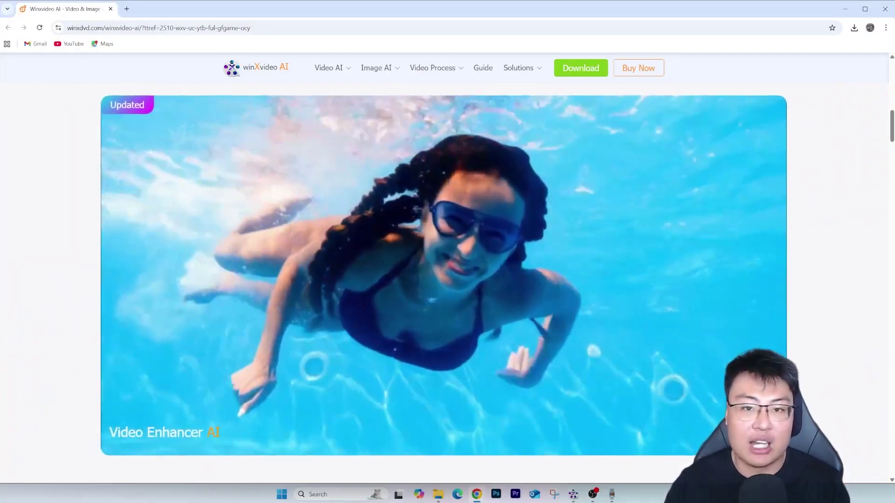
pyautogui.scroll(-1, 444, 268)
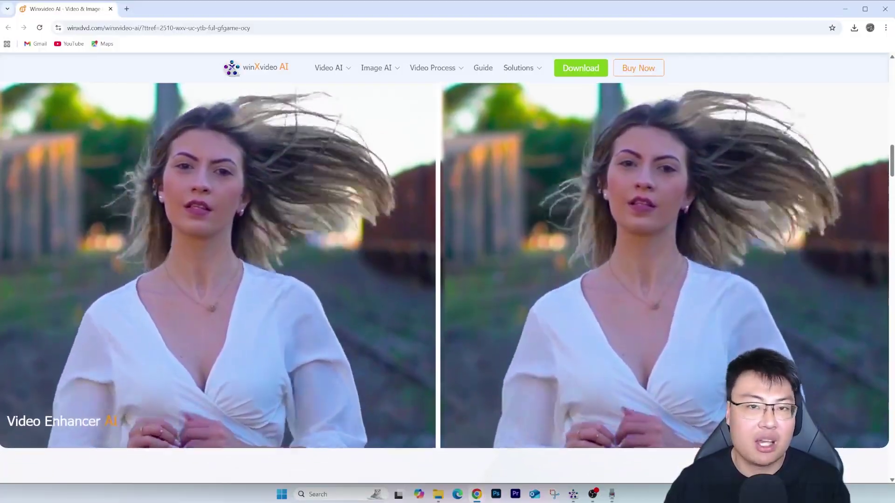
# Step: Examine the generative AI enhancement overview and the AI Super Resolution section with its Gen Detail V3 comparison
pyautogui.scroll(-2, 445, 280)
pyautogui.scroll(-2, 445, 280)
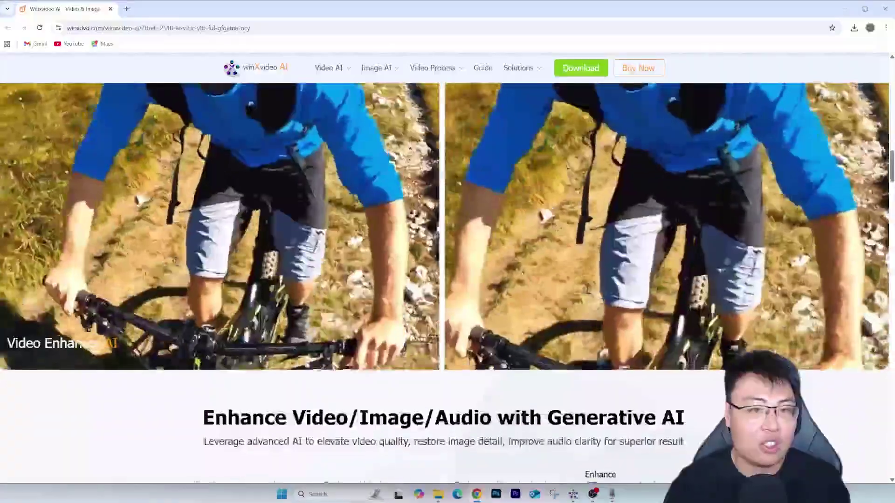
pyautogui.scroll(-1, 445, 279)
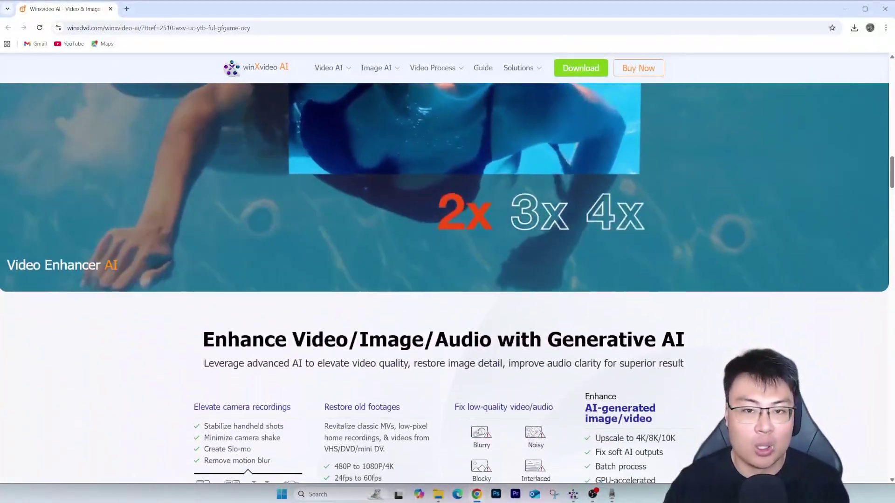
pyautogui.scroll(-2, 445, 280)
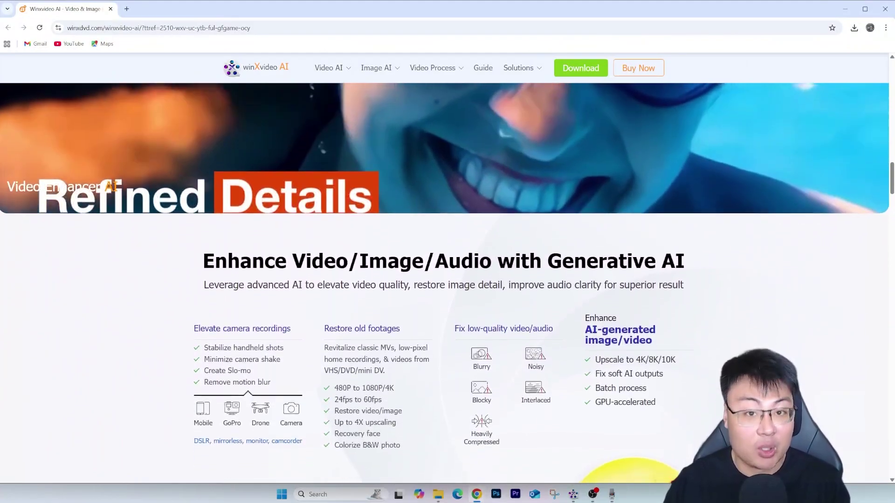
pyautogui.scroll(-3, 445, 280)
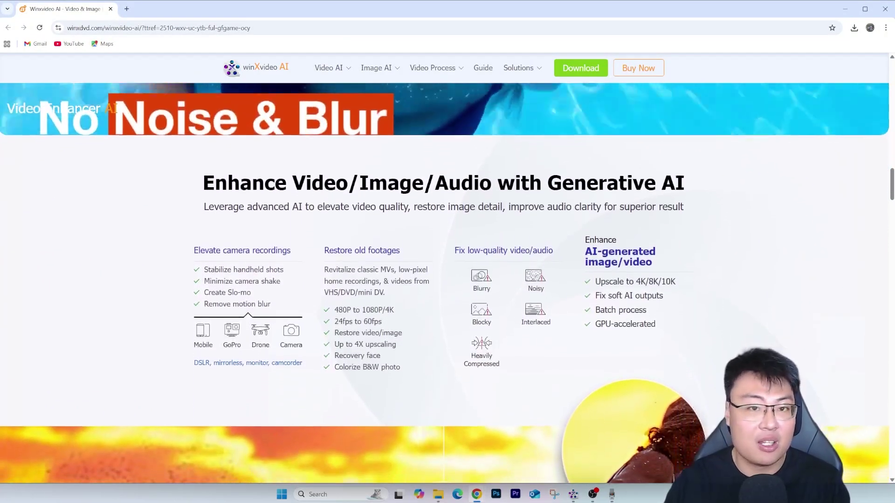
pyautogui.scroll(-1, 445, 280)
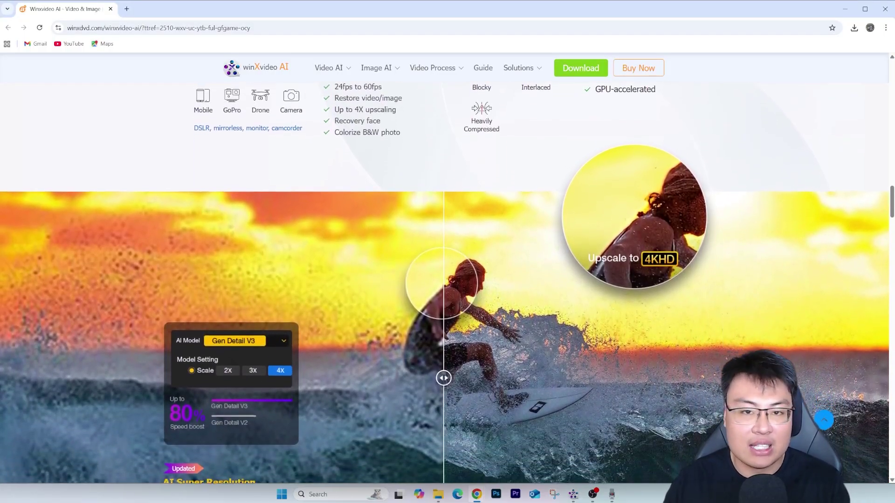
pyautogui.scroll(-3, 445, 280)
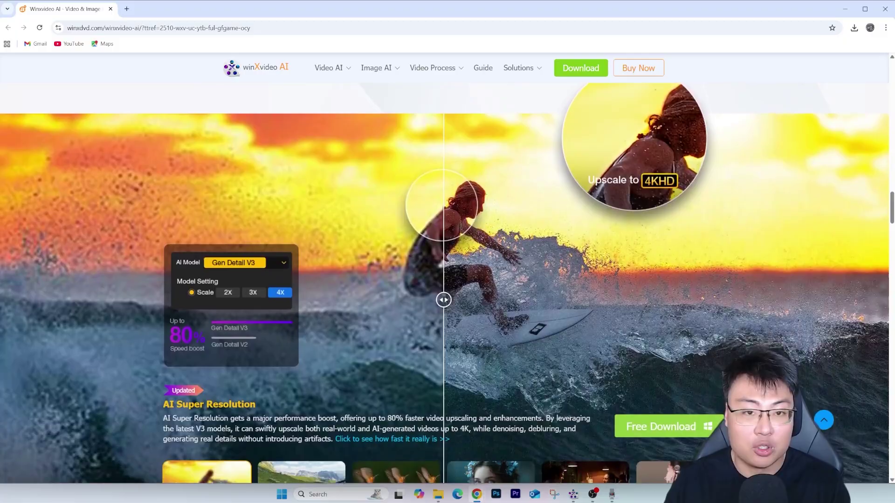
pyautogui.scroll(-3, 444, 280)
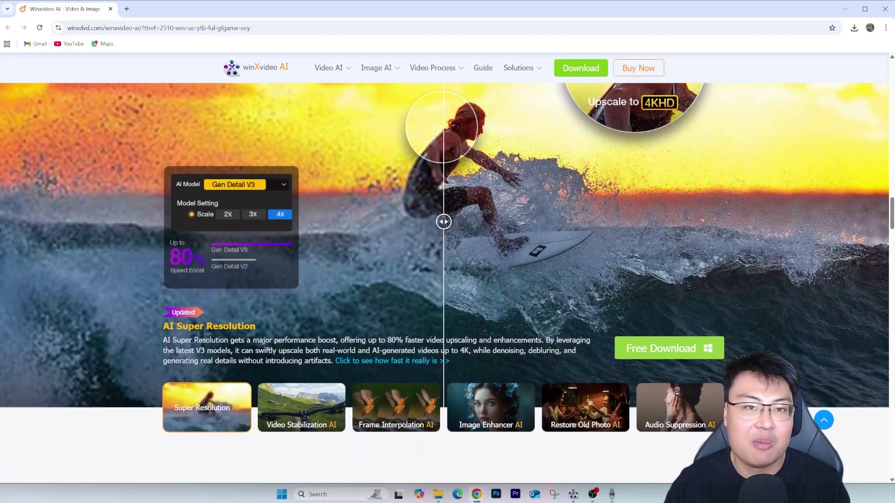
pyautogui.scroll(-3, 445, 280)
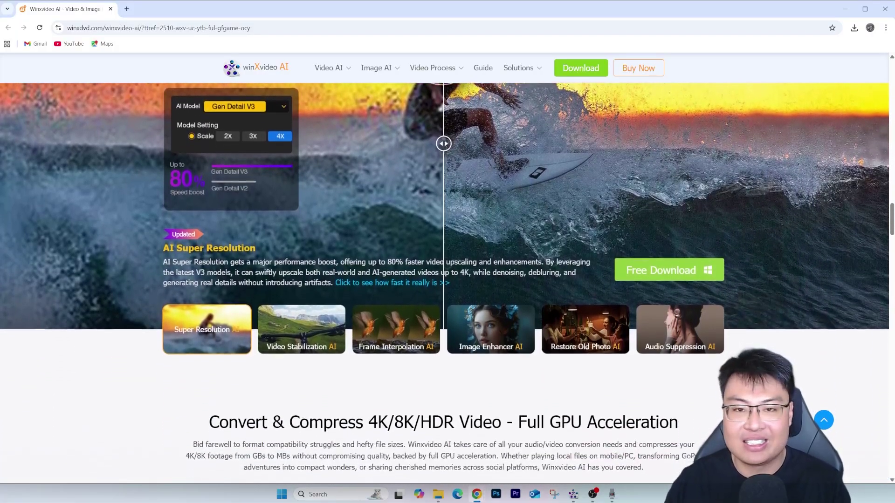
# Step: Examine the Convert & Compress 4K/8K/HDR Video section, including the supported source types and the before-and-after compression comparison
pyautogui.scroll(-3, 444, 280)
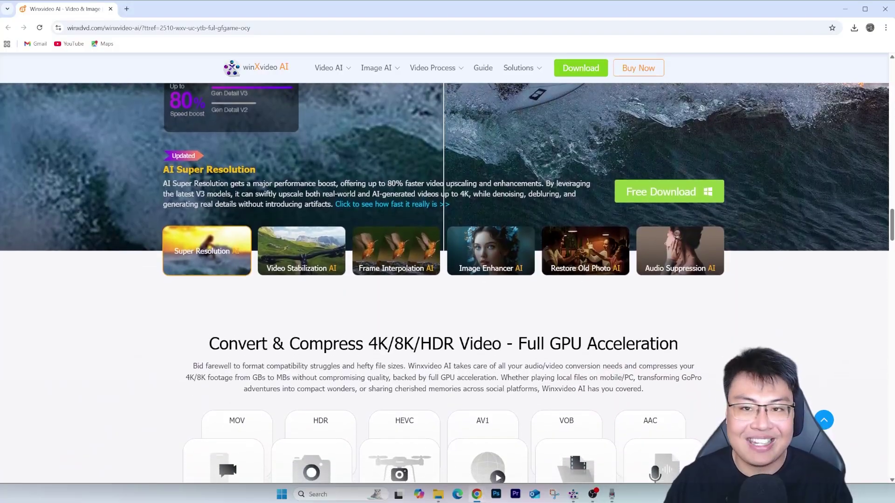
pyautogui.scroll(-3, 444, 280)
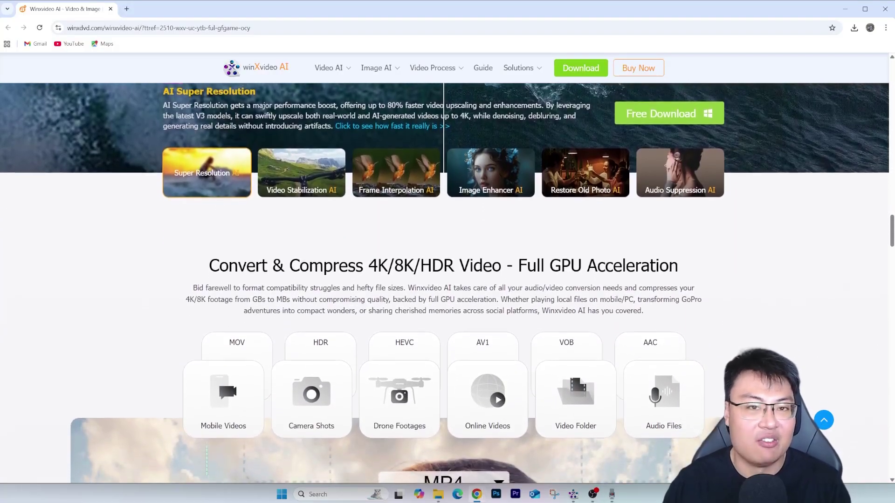
pyautogui.scroll(-3, 445, 280)
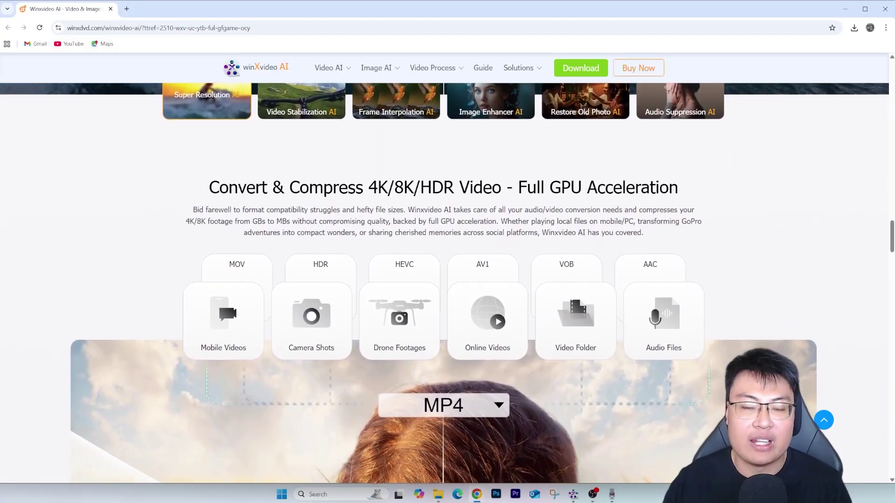
pyautogui.scroll(-3, 445, 280)
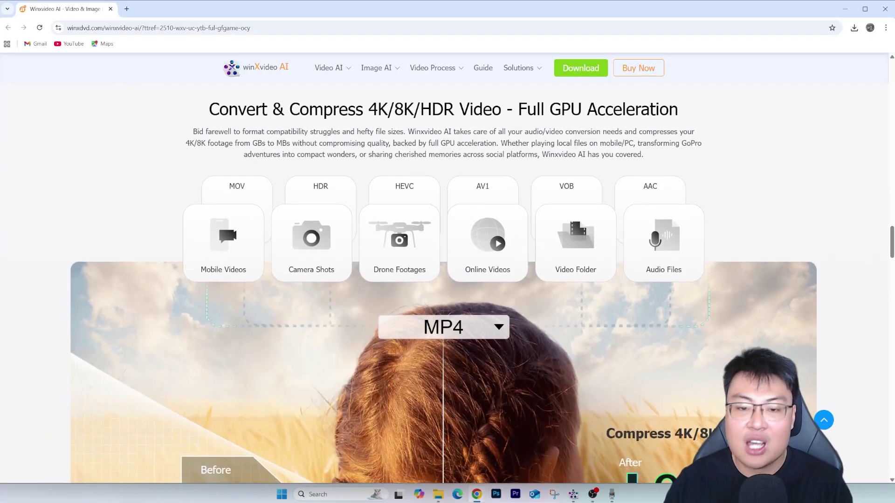
pyautogui.scroll(-3, 444, 280)
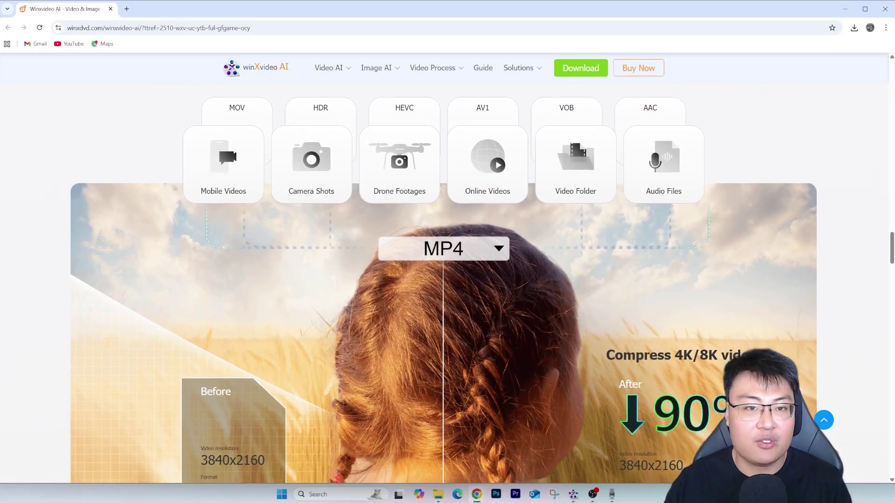
pyautogui.scroll(-3, 445, 280)
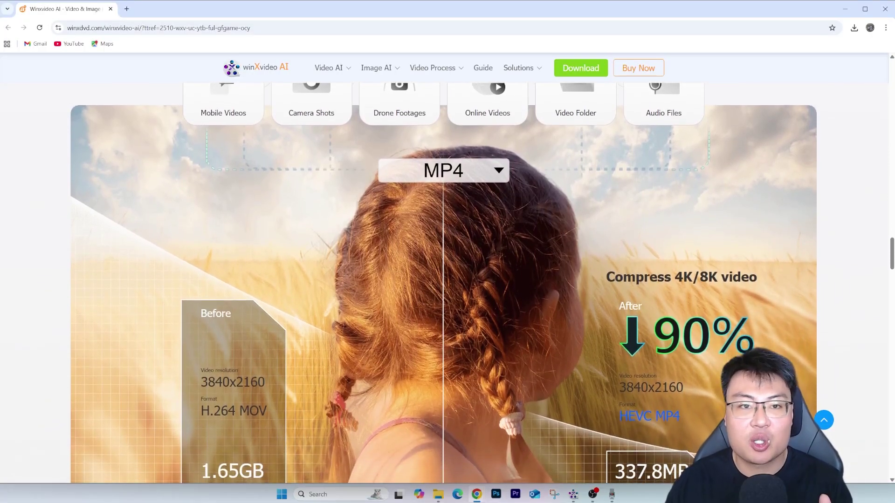
pyautogui.scroll(-3, 445, 279)
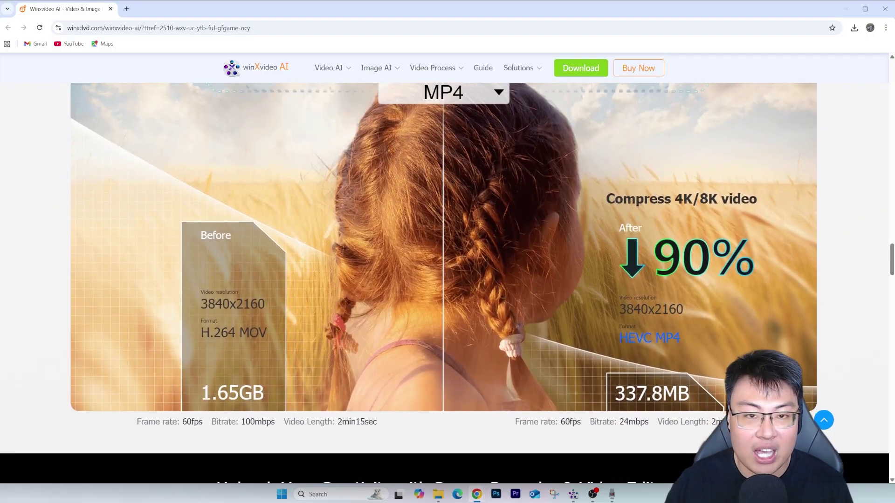
pyautogui.scroll(-3, 445, 280)
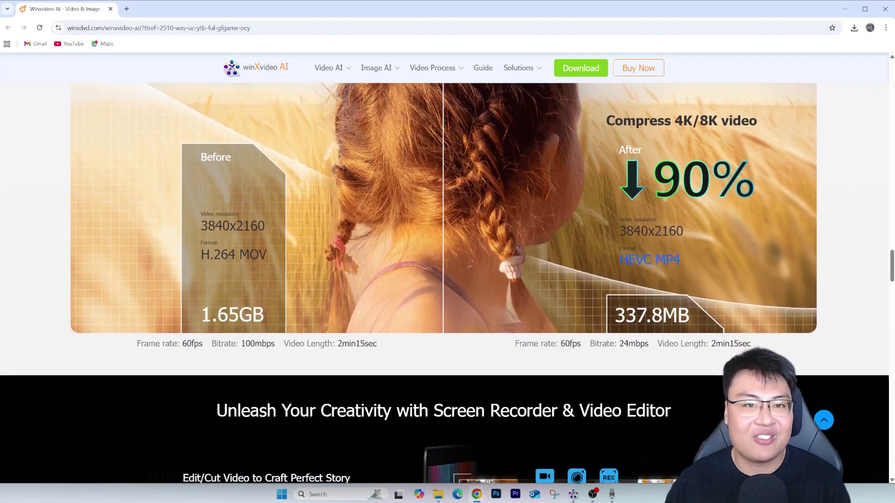
# Step: Review the Screen Recorder & Video Editor section with its video editing tools and screen recording description
pyautogui.scroll(-3, 445, 280)
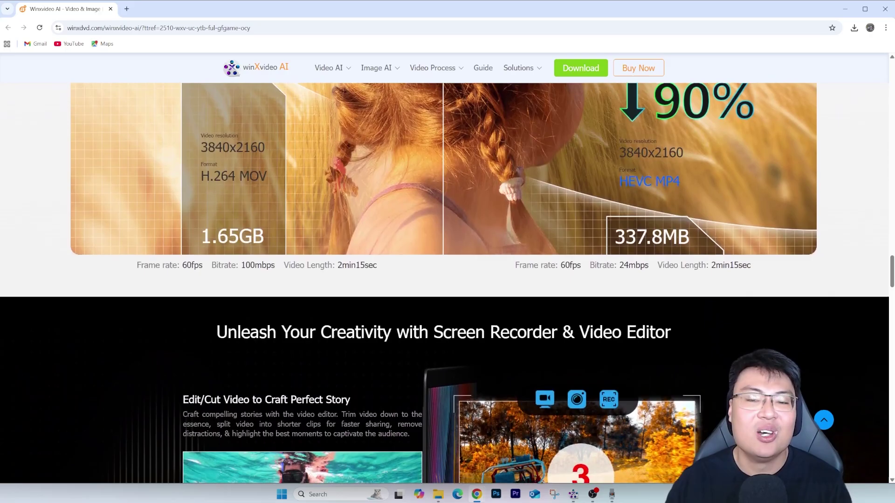
pyautogui.scroll(-3, 445, 280)
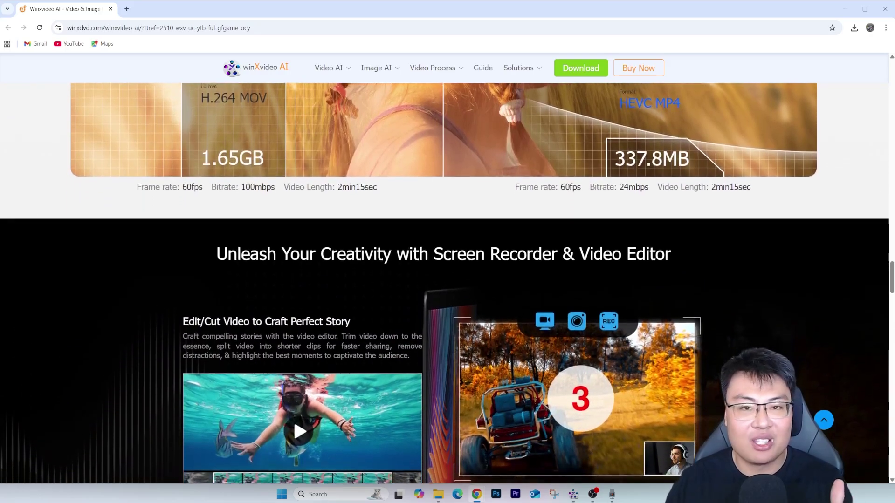
pyautogui.scroll(-3, 445, 280)
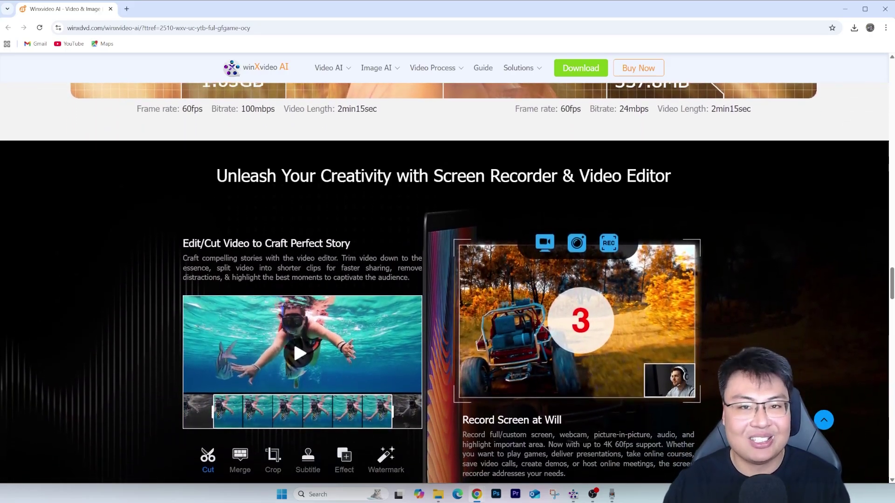
pyautogui.scroll(-3, 445, 280)
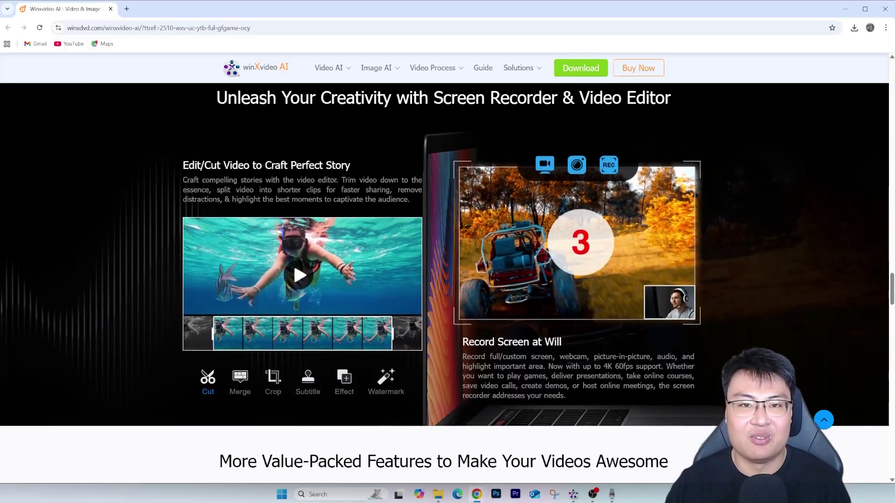